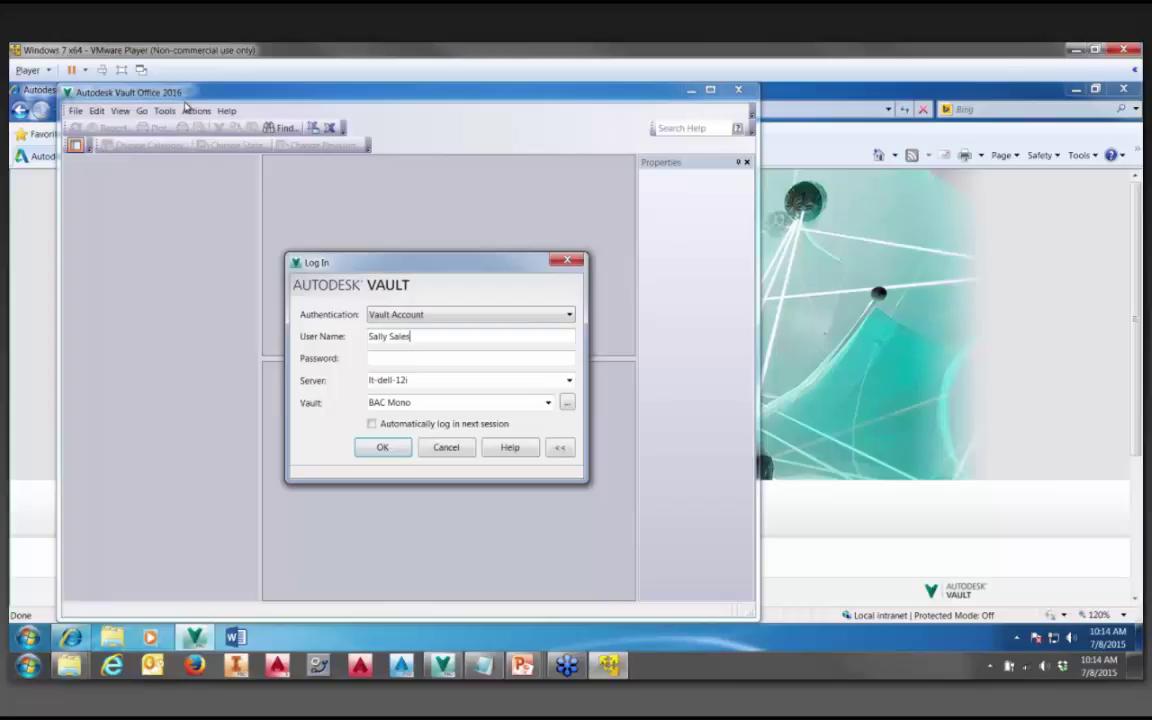
Log in to the BAC Mono vault and open the Project Explorer ($) root folder
left_click(382, 449)
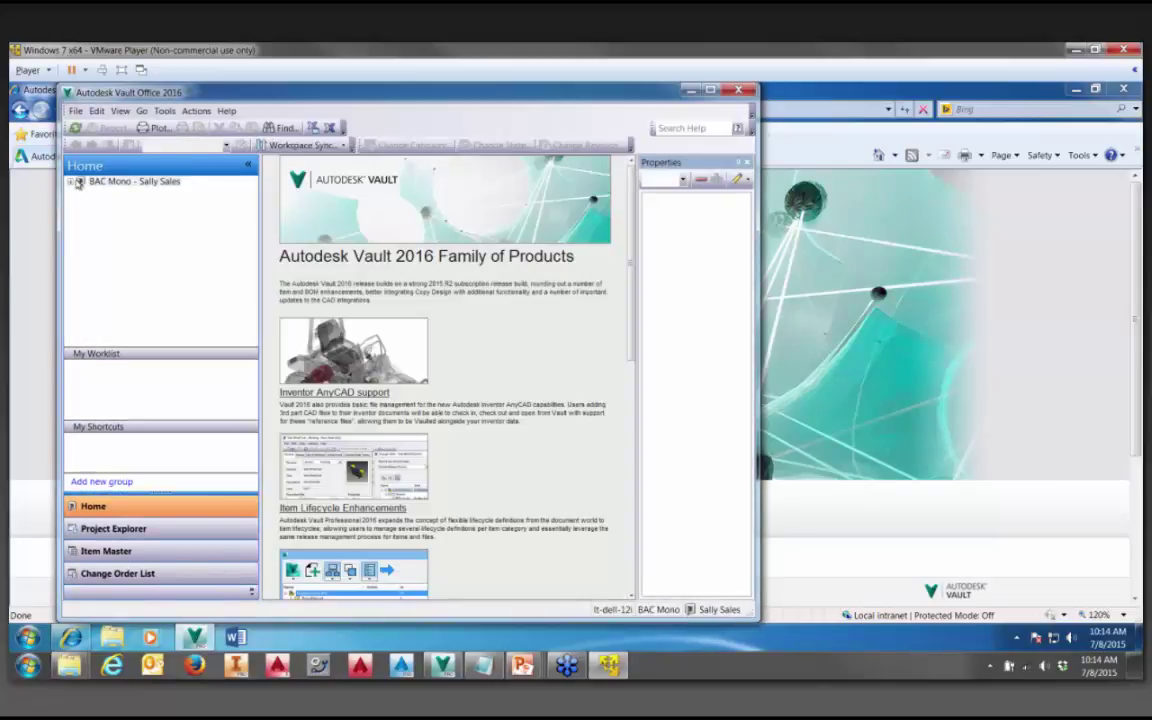
left_click(72, 182)
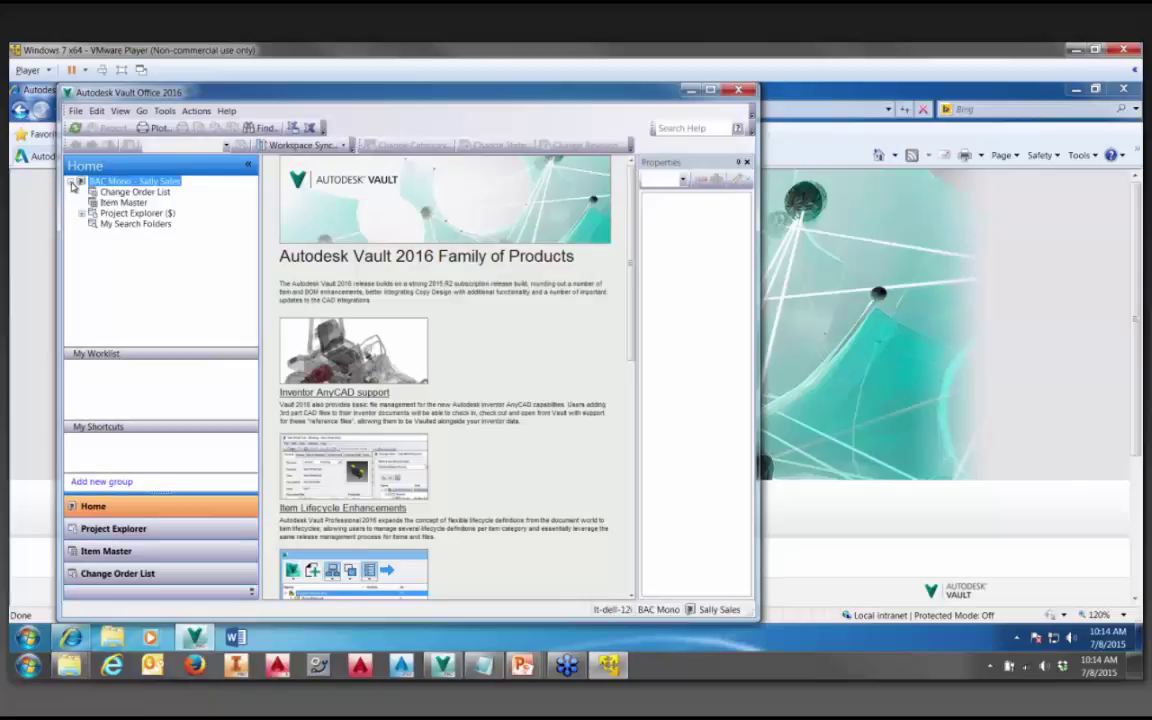
left_click(133, 213)
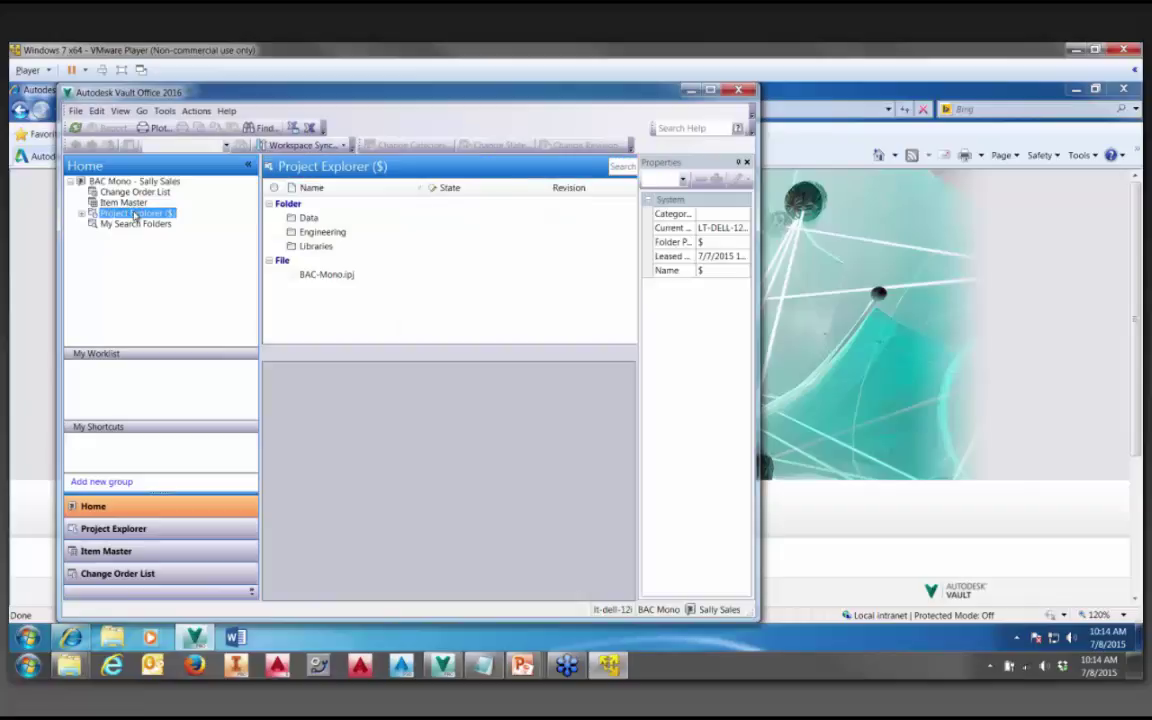
Enter 'rocker' in the Project Explorer search box, then check the Find window's property list and close it
left_click(553, 167)
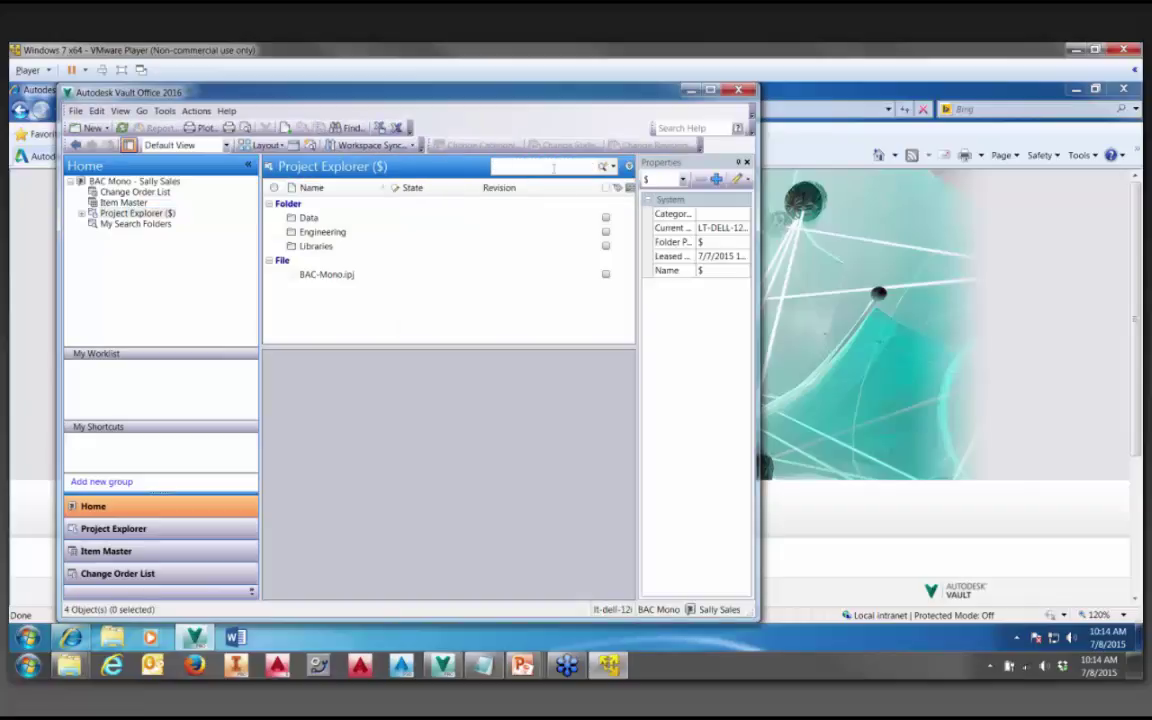
type("rocker")
left_click(614, 168)
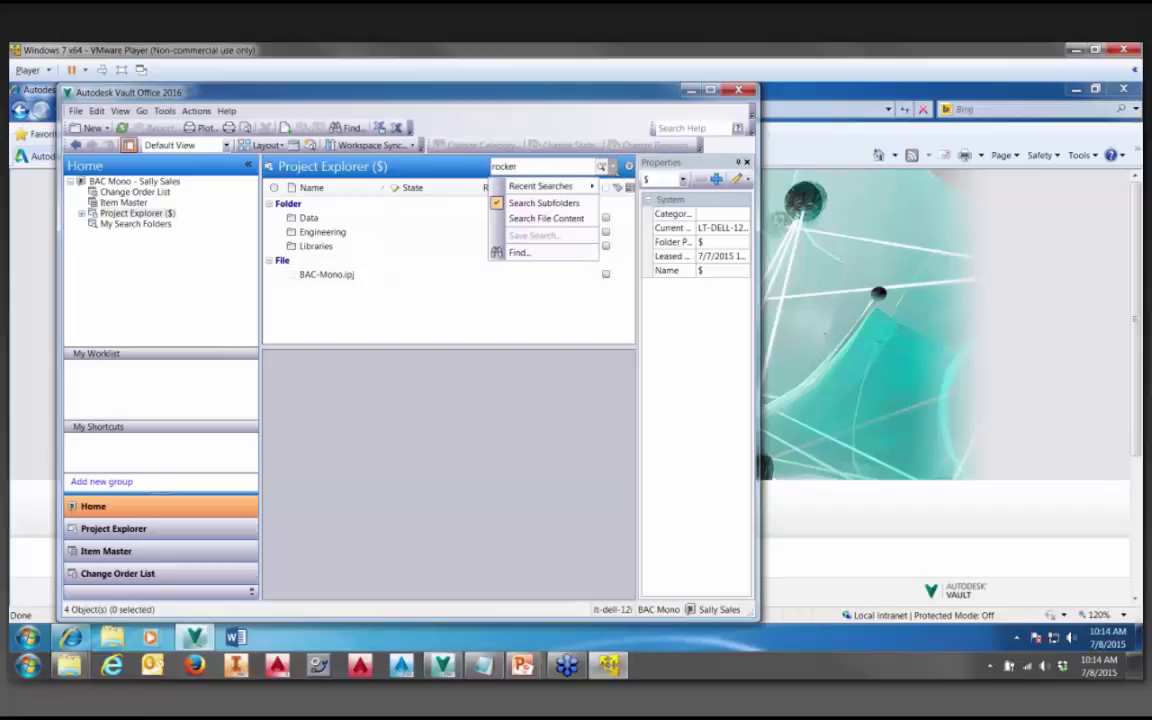
left_click(528, 250)
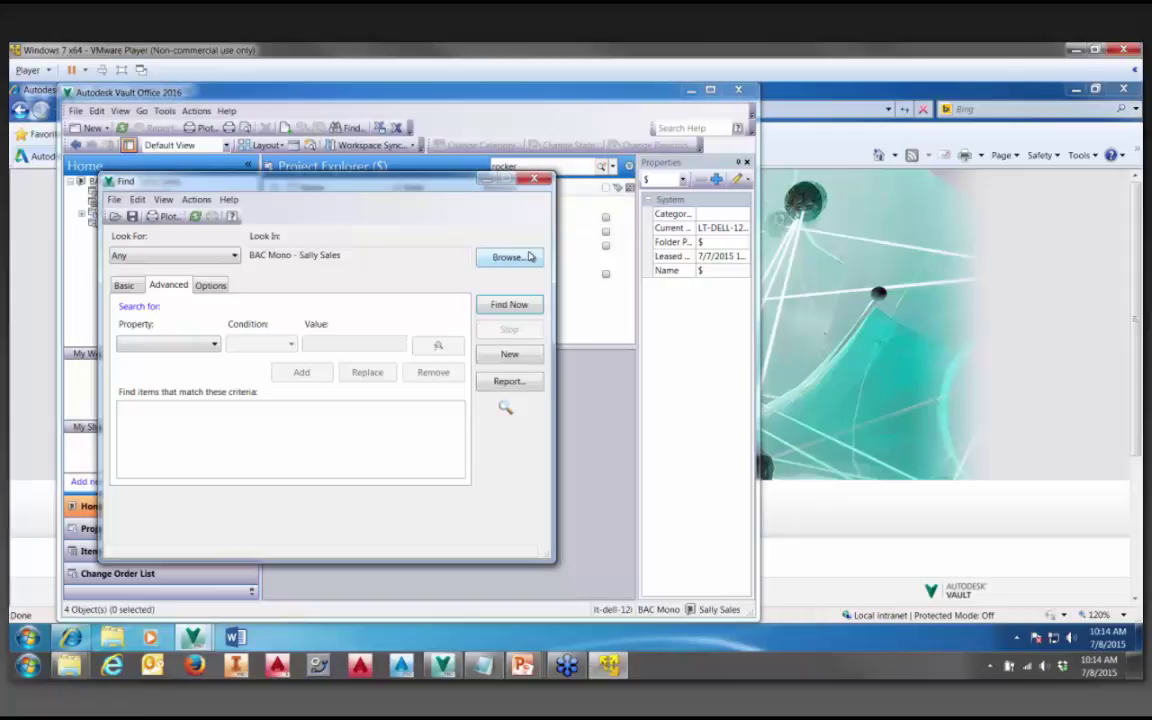
left_click(166, 343)
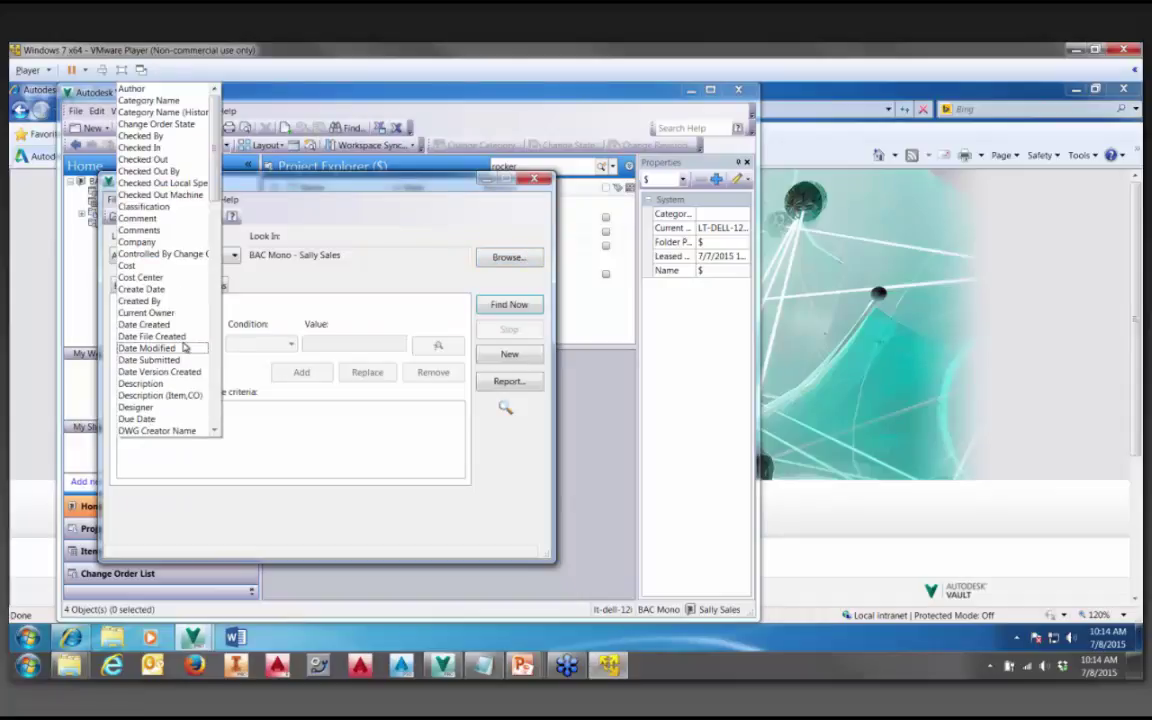
left_click(305, 316)
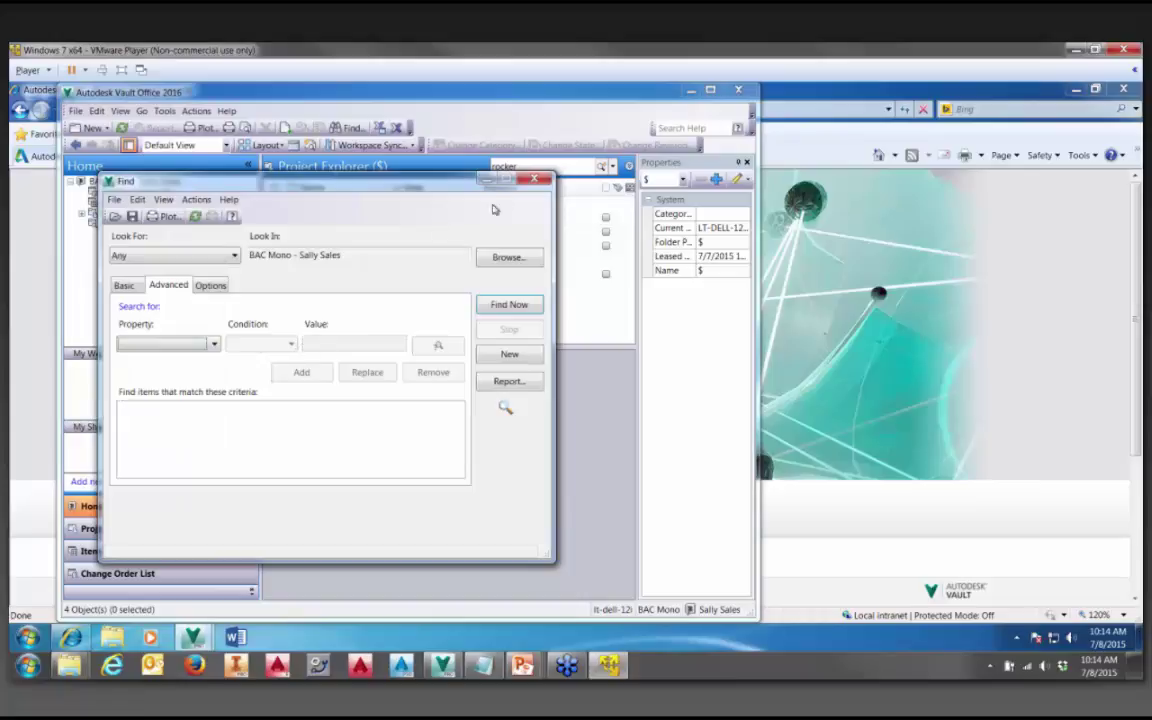
left_click(537, 179)
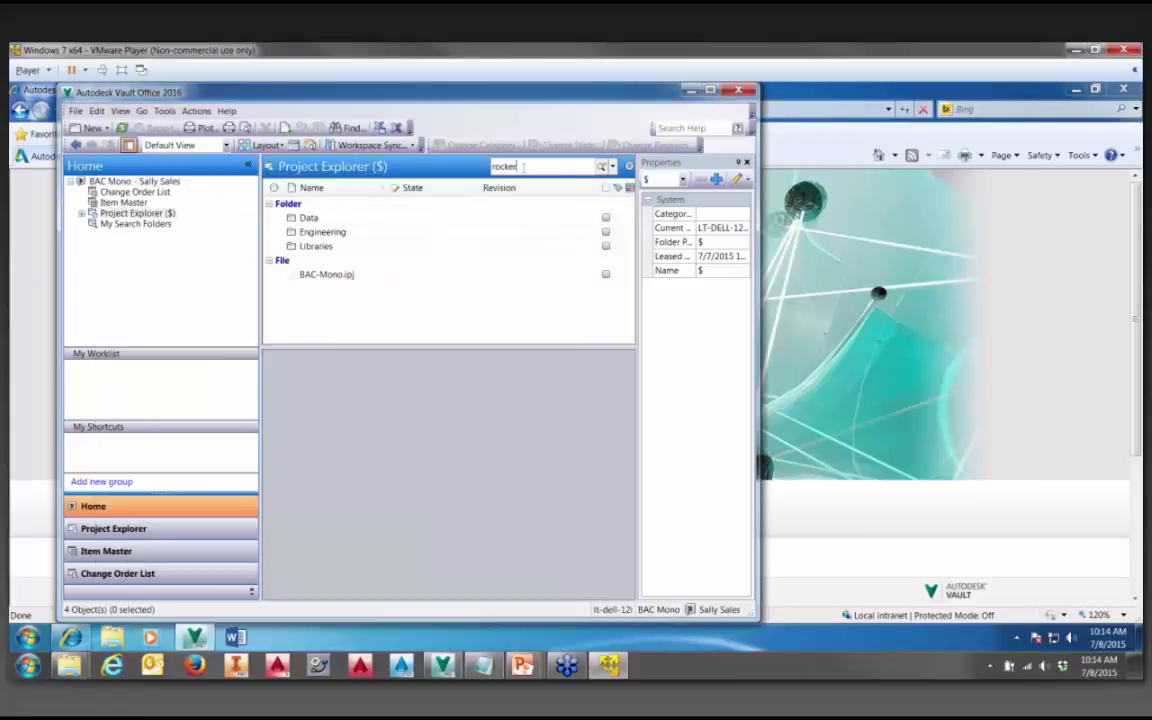
Run the rocker search, save it as 'rocker', and open it under My Search Folders
key("Return")
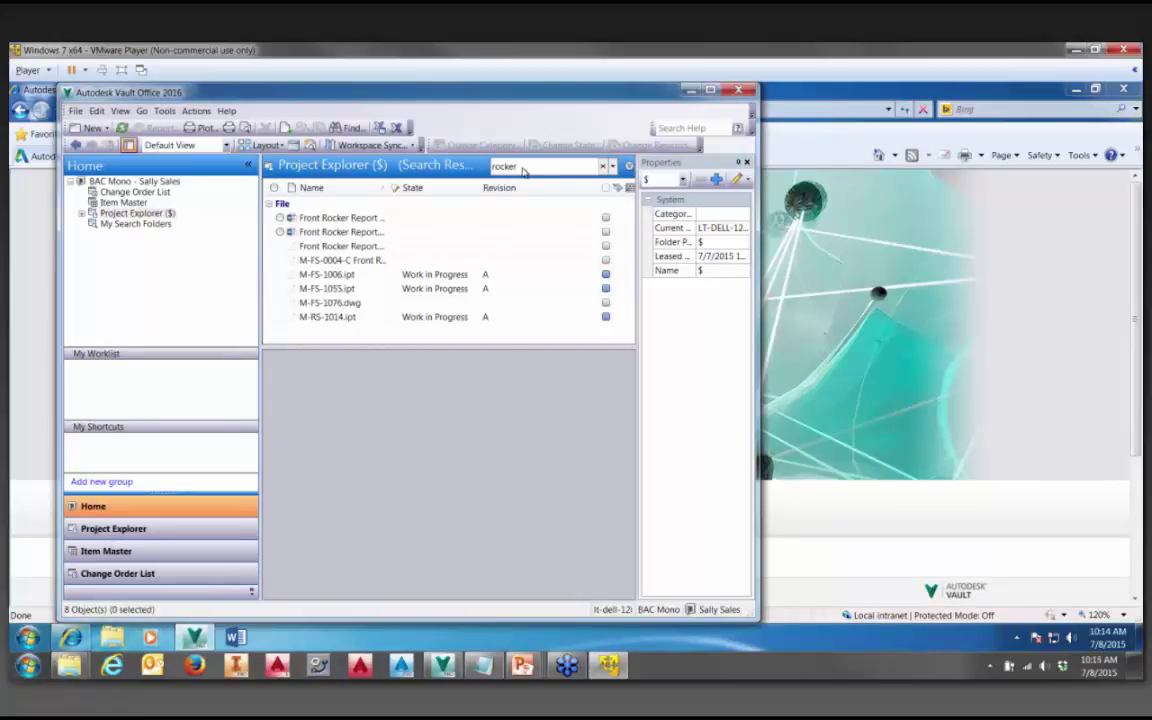
left_click(612, 166)
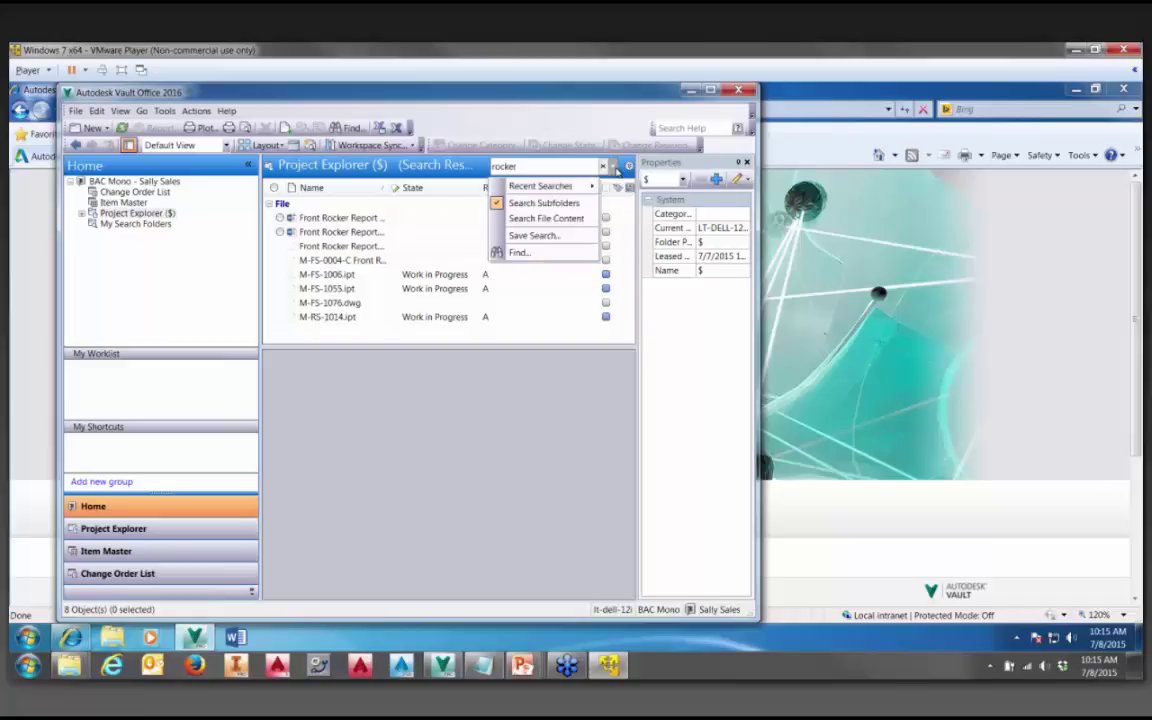
left_click(532, 236)
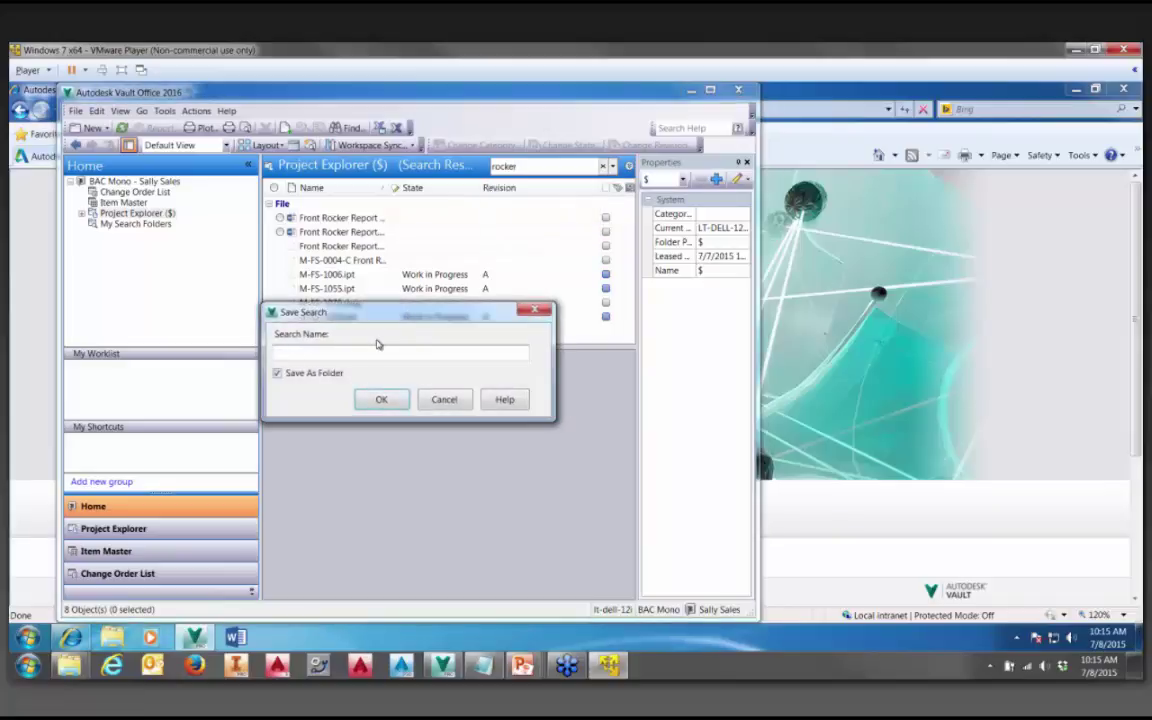
type("rocker")
key("Return")
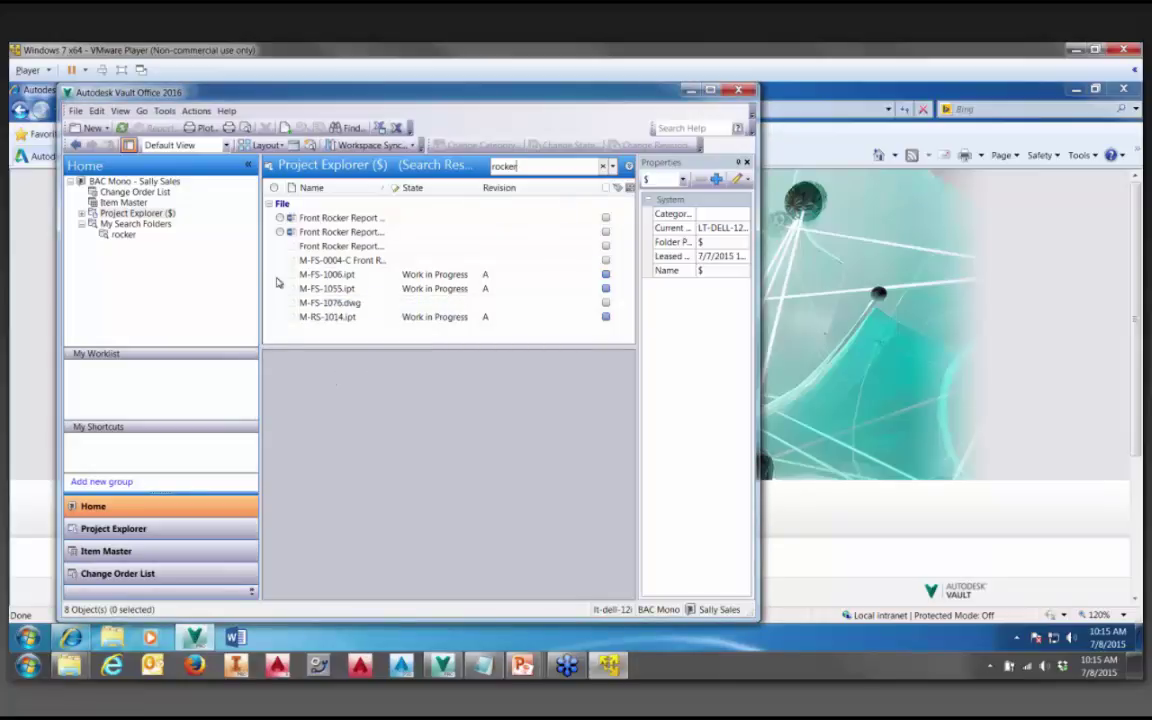
left_click(122, 237)
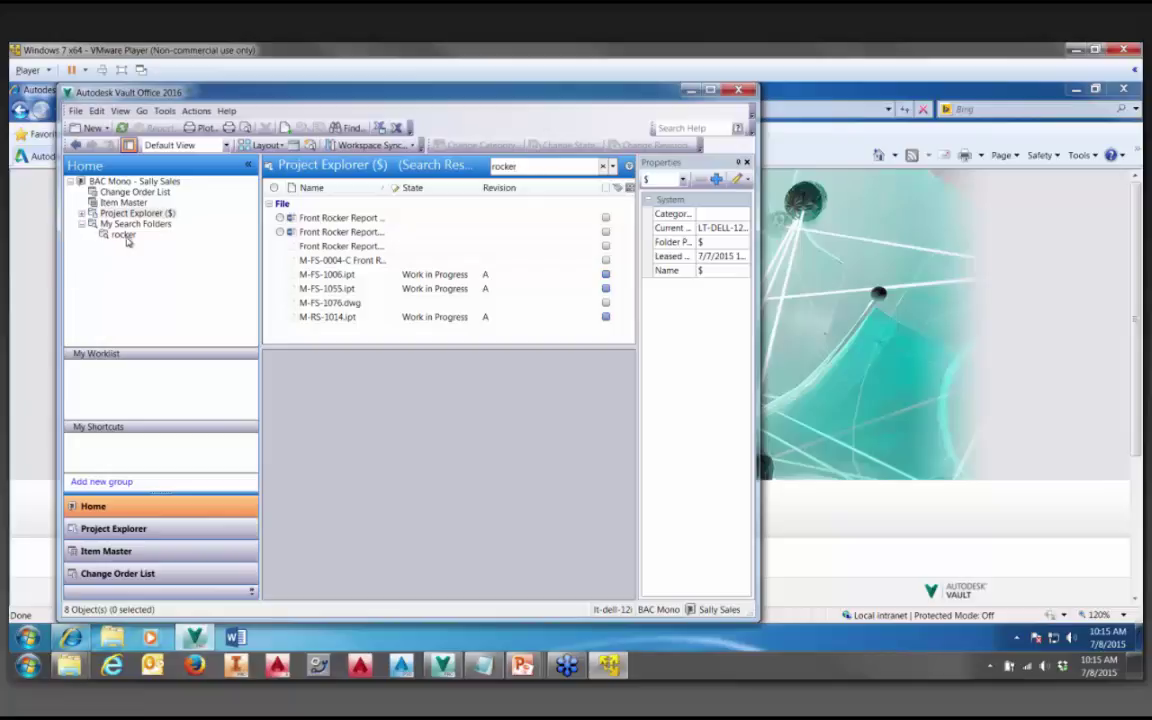
Add the first Front Rocker Report file to a new change order via Add To Change Order > To New
left_click(348, 219)
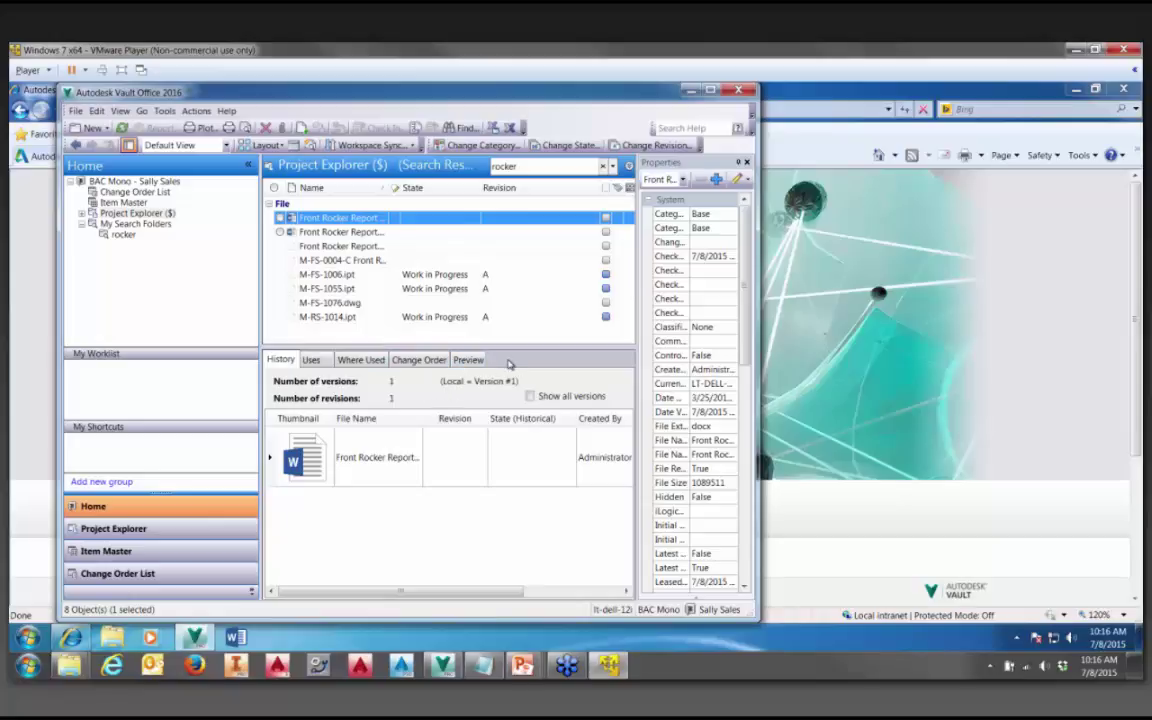
right_click(337, 224)
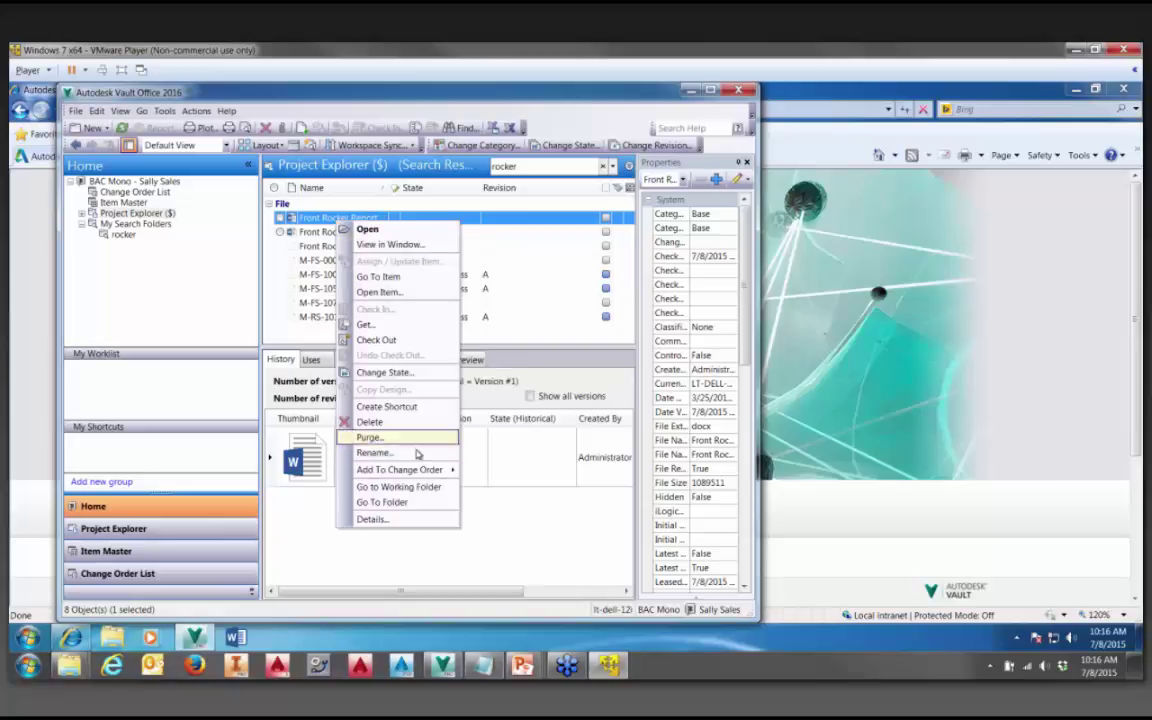
mouse_move(390, 470)
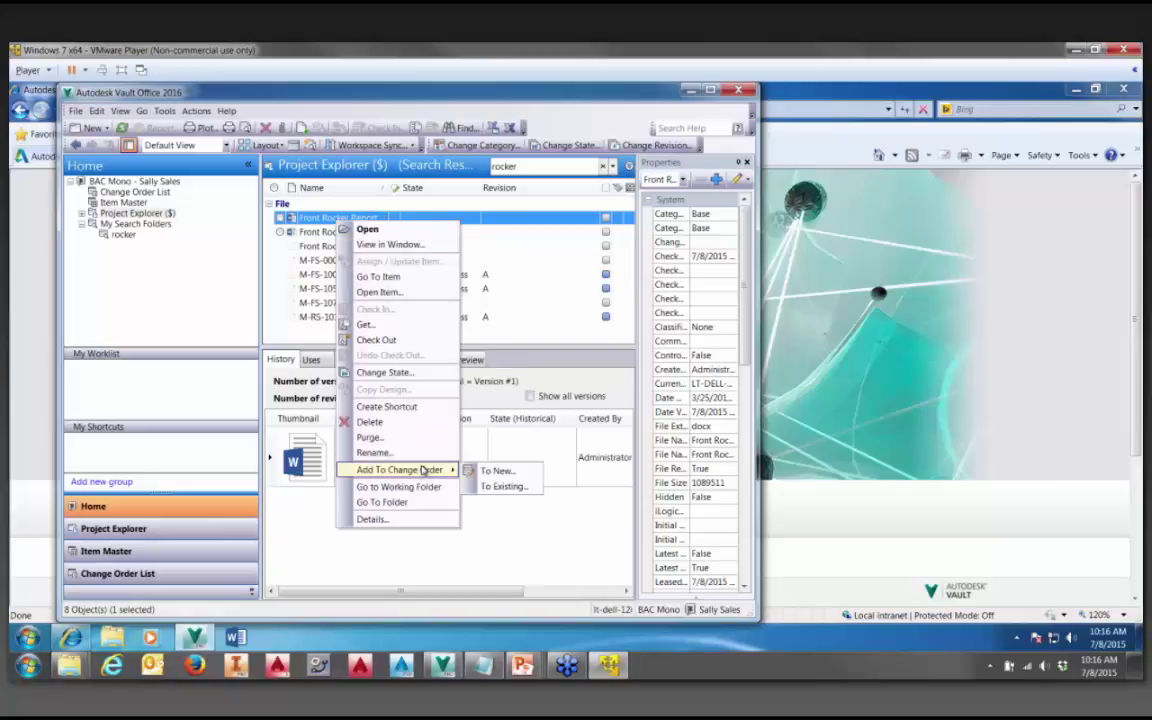
left_click(498, 471)
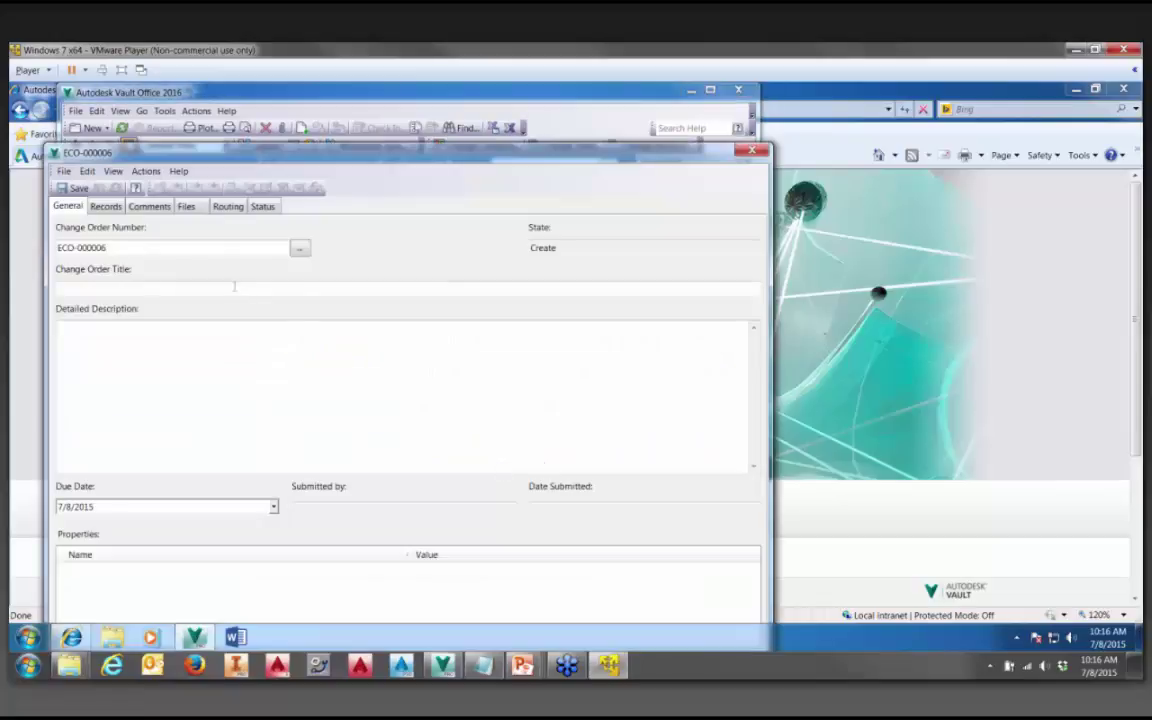
Enter the change order title 'lighten the front rocker by 20%' and move the ECO window aside
left_click(134, 287)
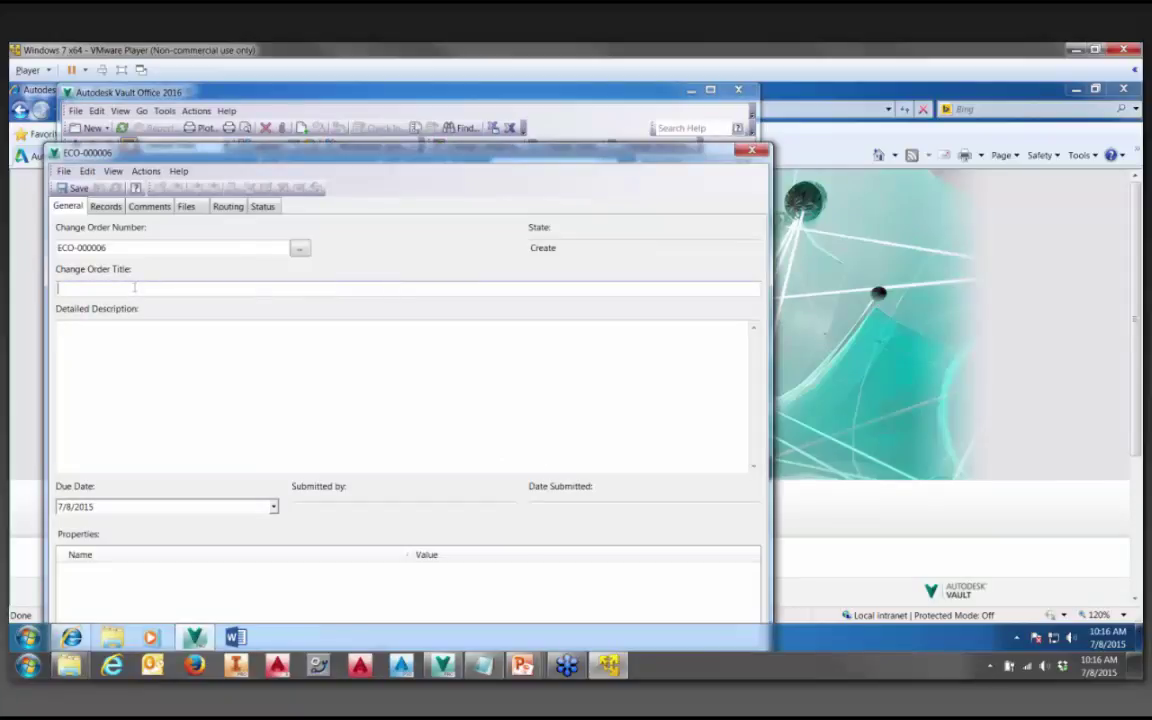
type("lighten the front rocker by 2")
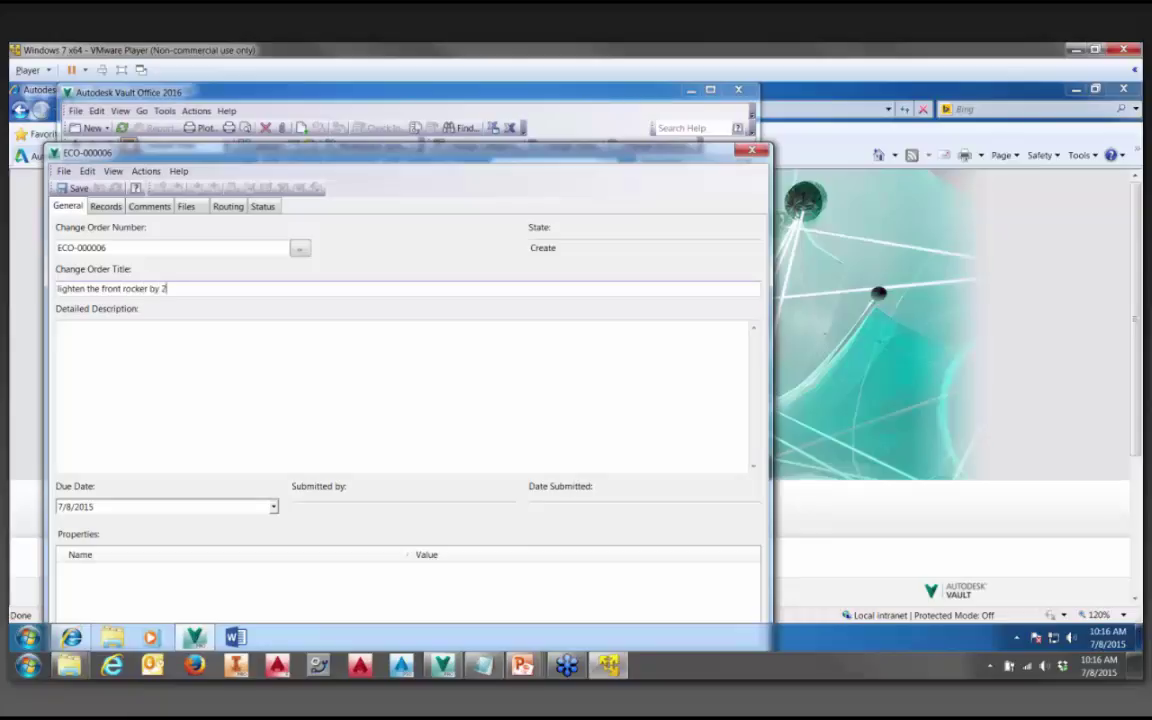
type("0%")
left_click(110, 337)
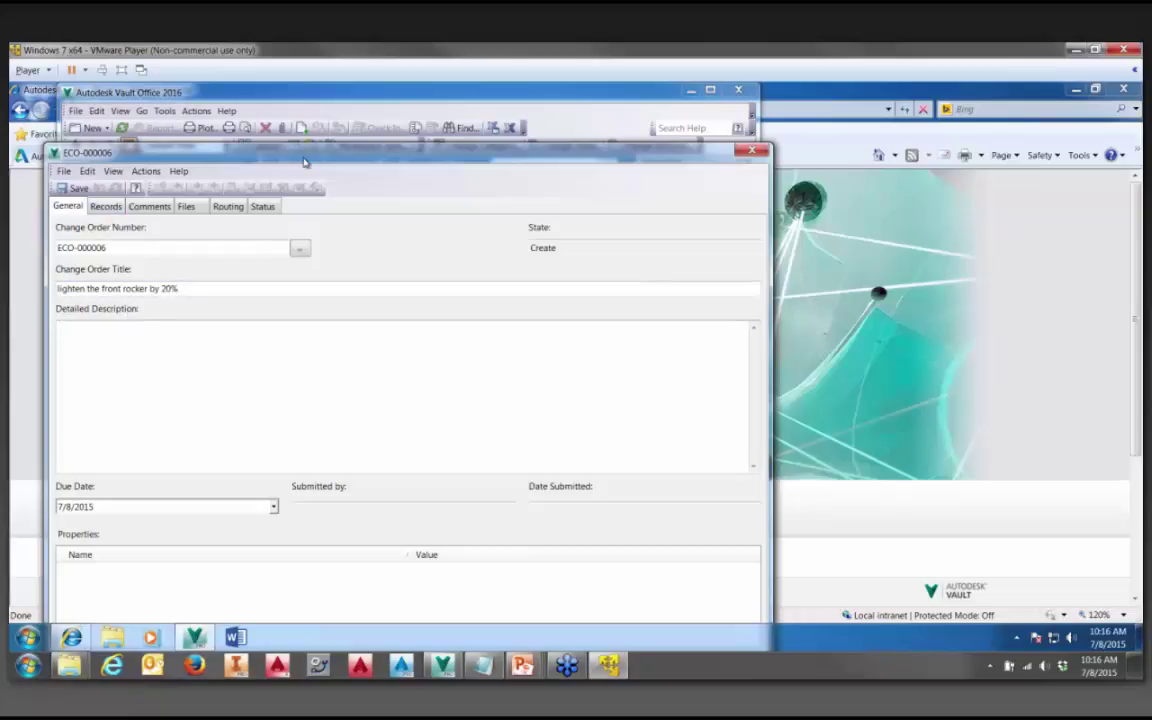
left_click_drag(305, 162, 362, 102)
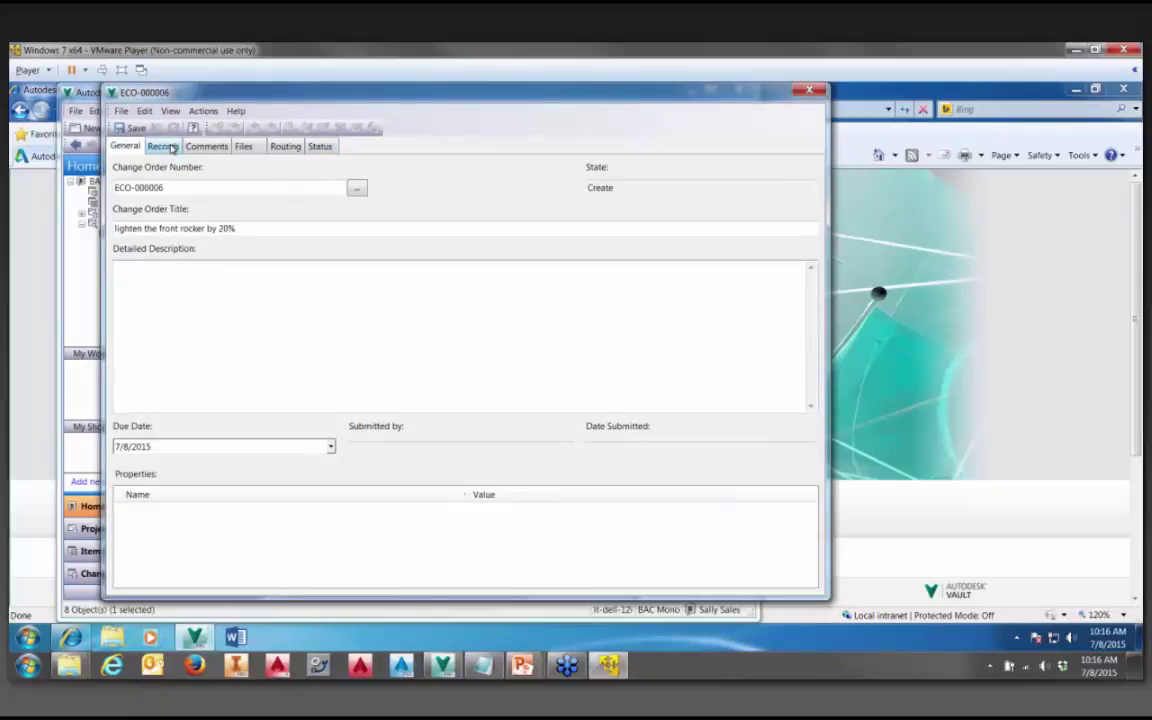
Review the change order's Records, Comments and Files tabs
left_click(170, 147)
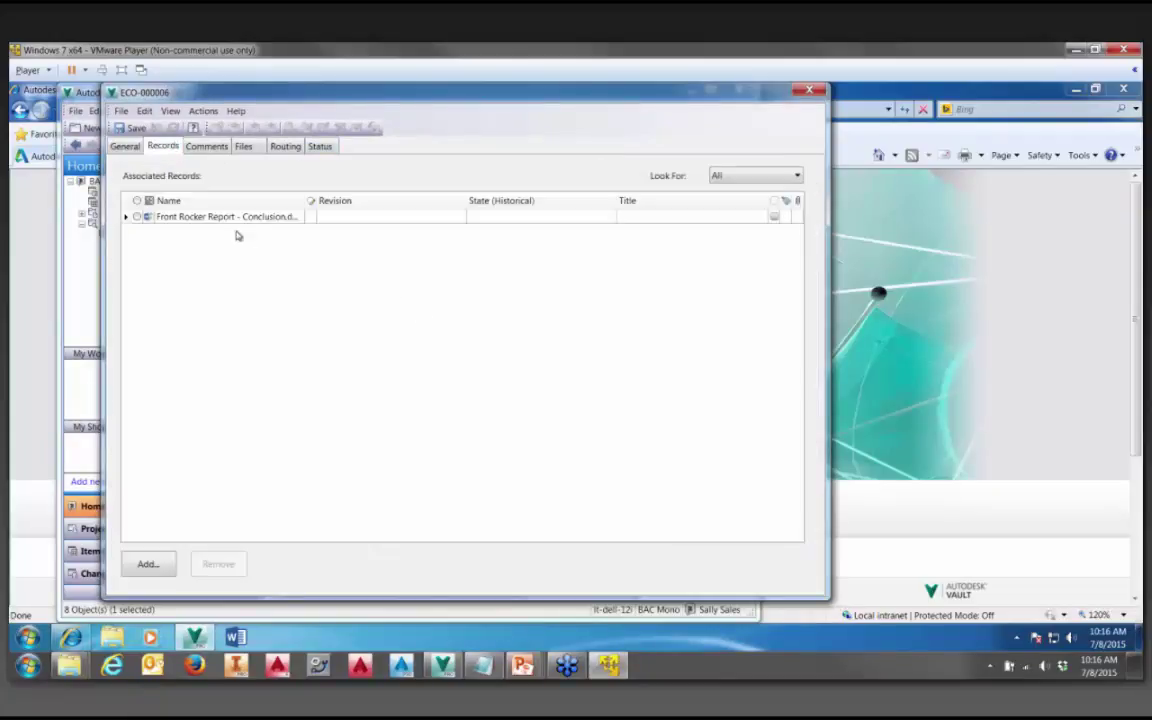
left_click(195, 145)
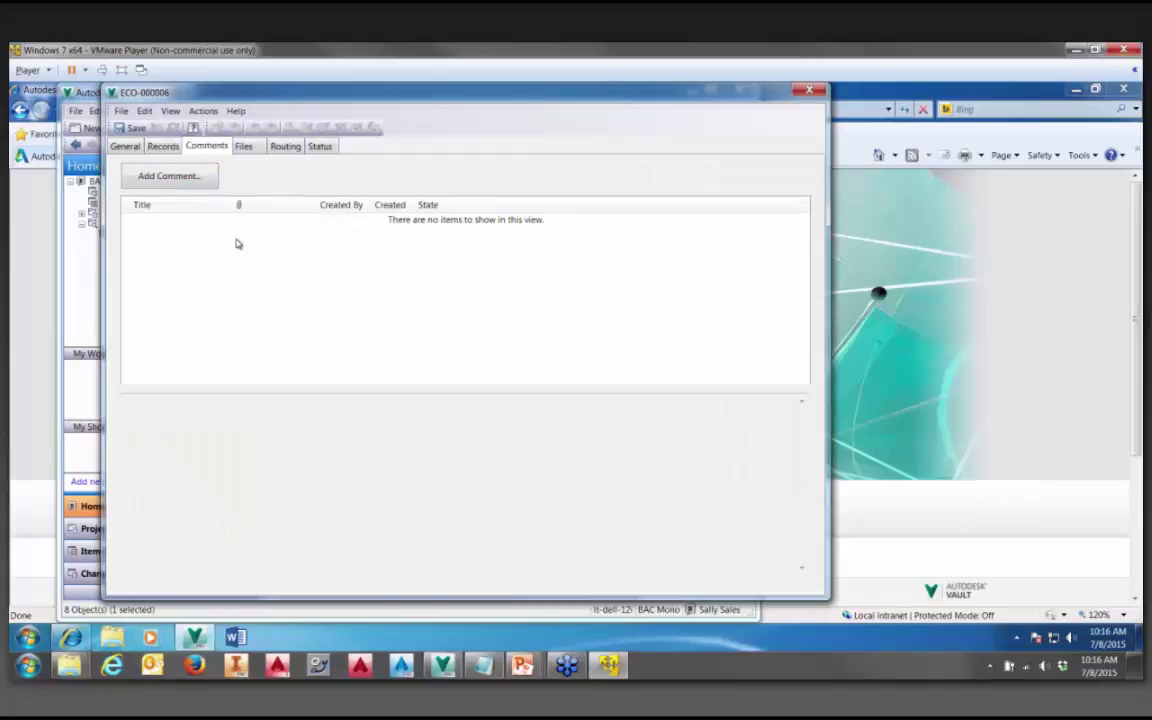
left_click(243, 147)
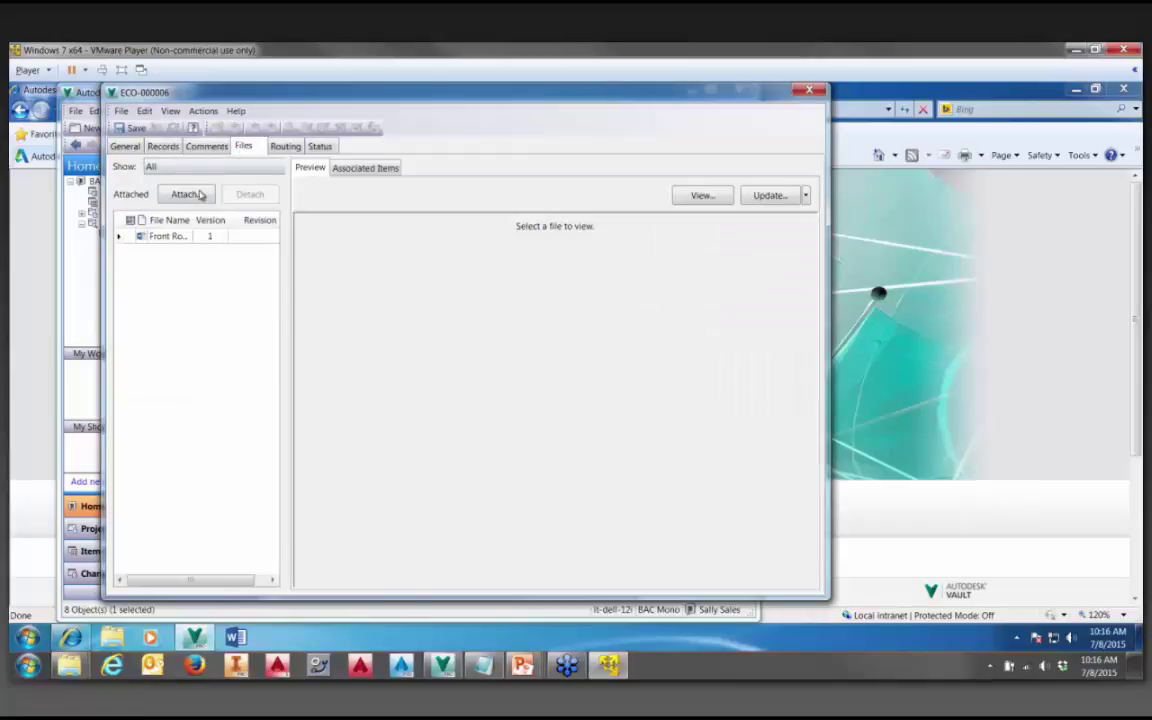
Search for 'rocker' files to attach using the Attach dialog's Find
left_click(186, 194)
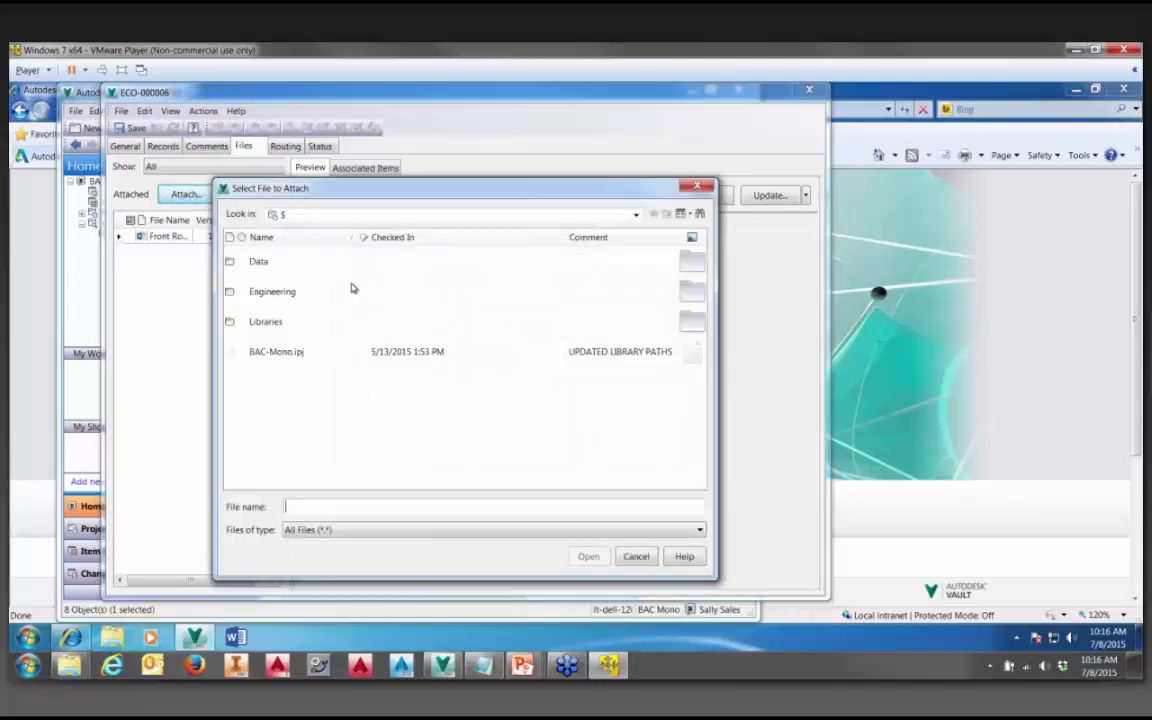
left_click(699, 213)
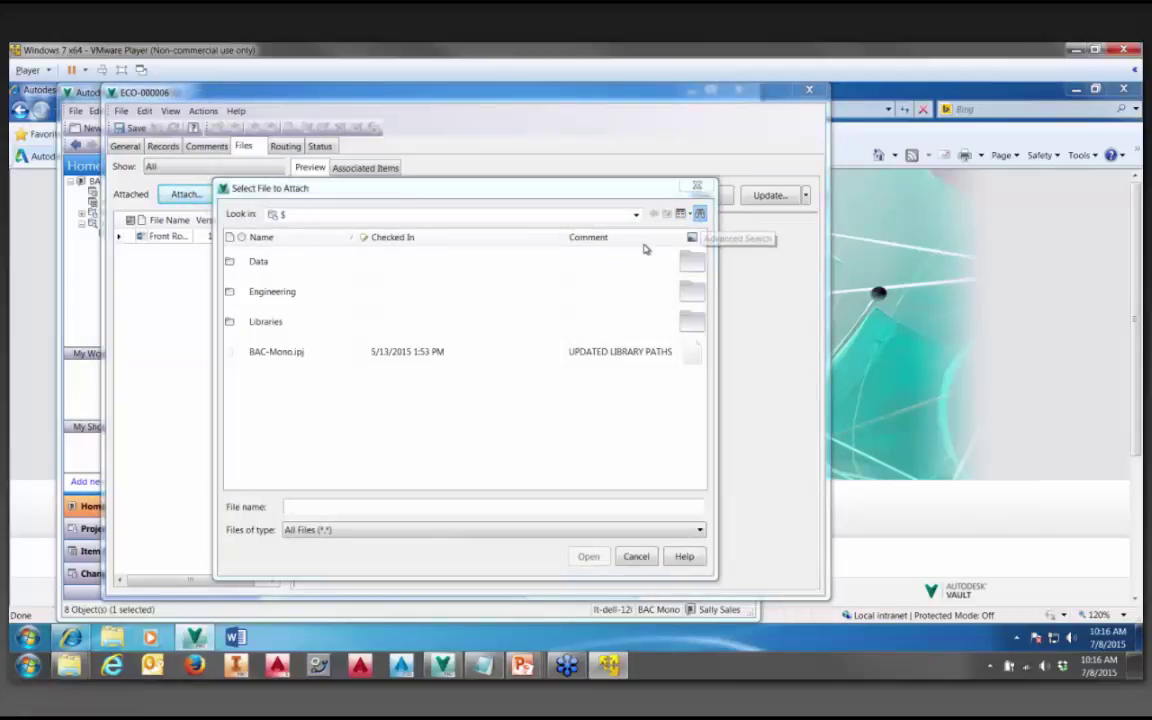
type("r")
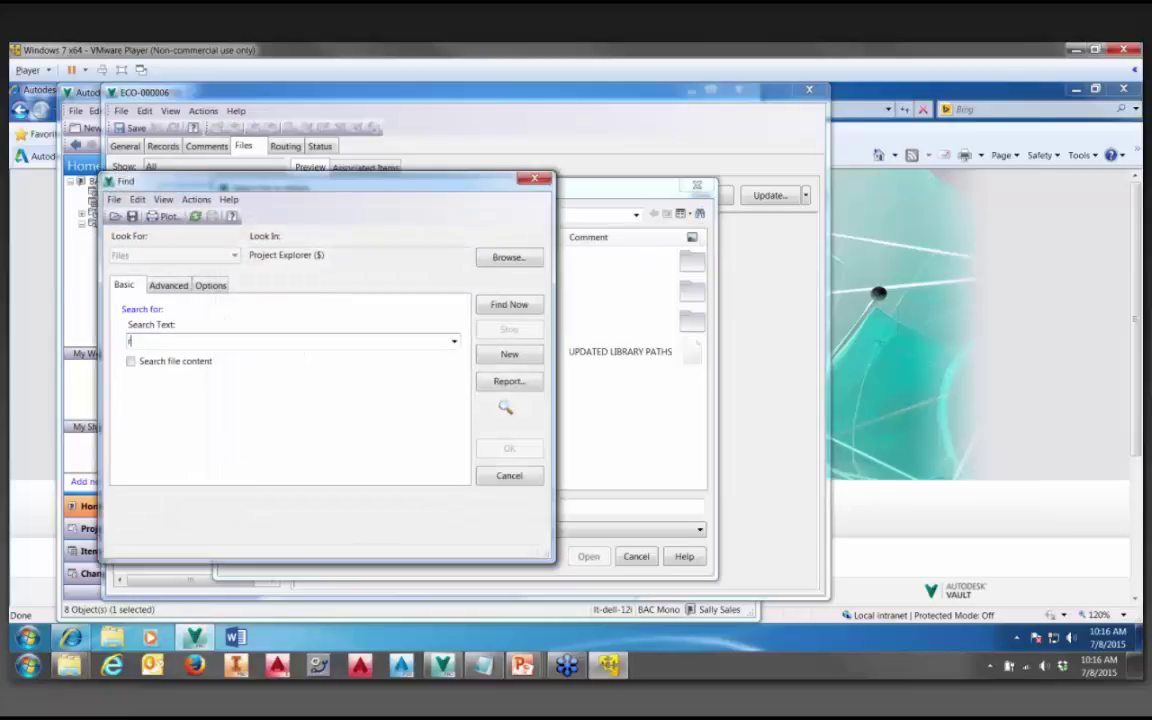
type("ocker")
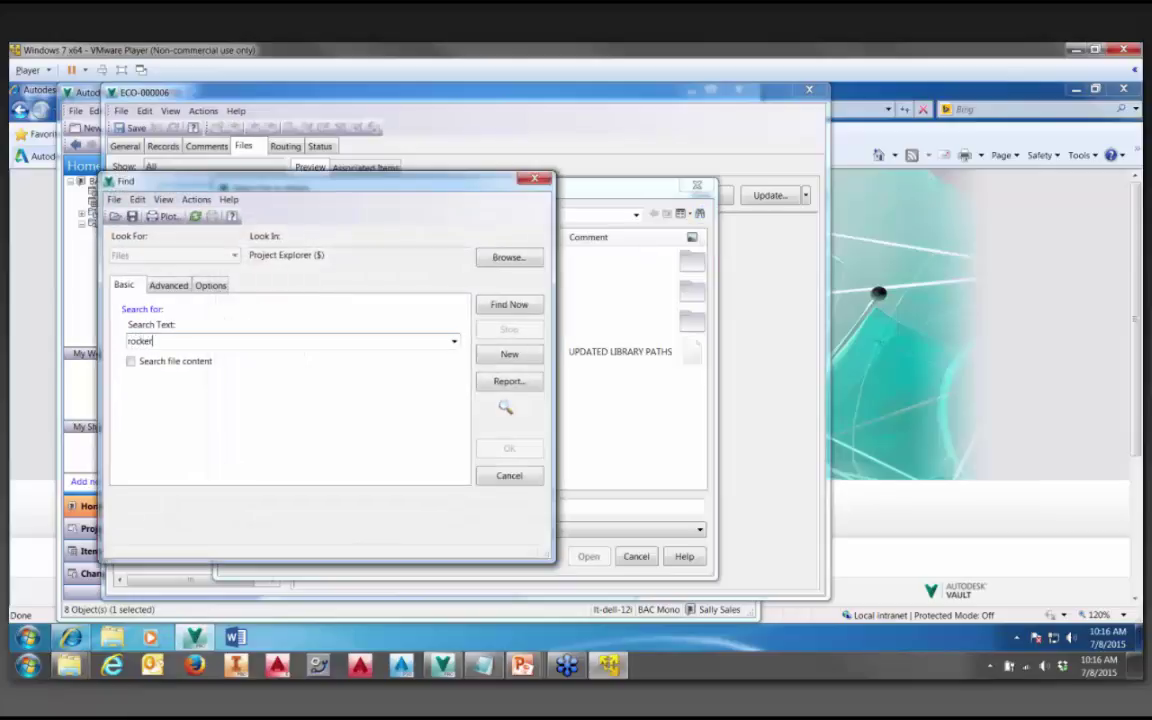
left_click(509, 304)
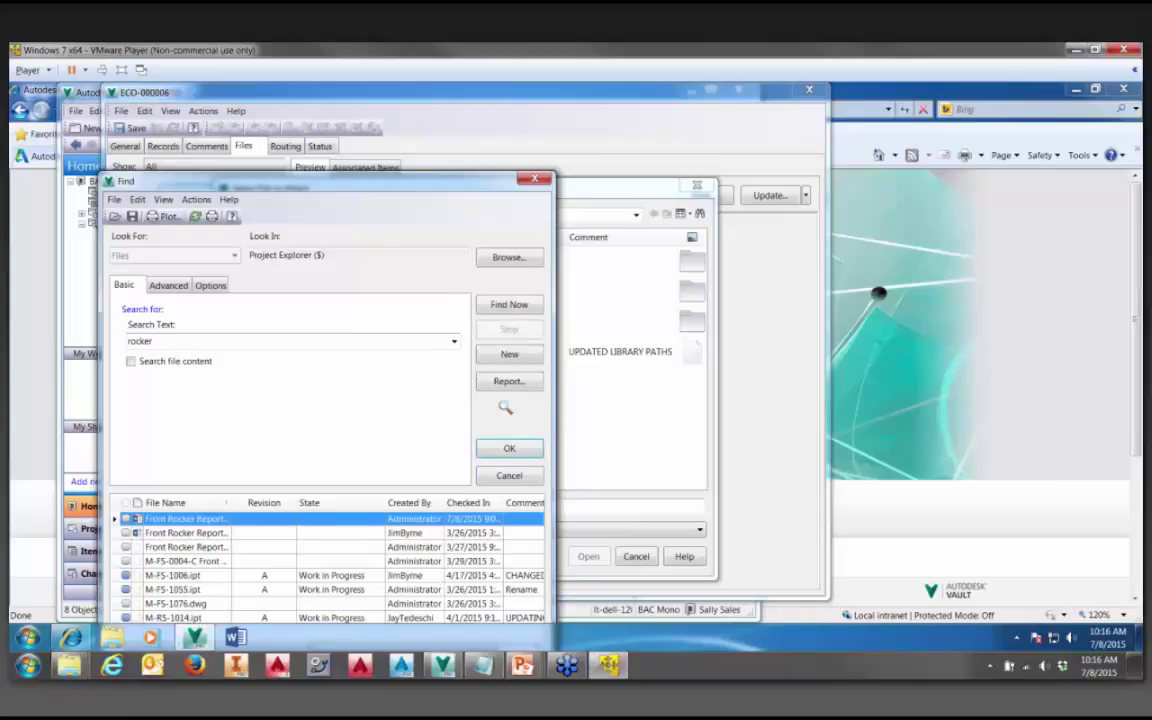
Attach M-FS-1006, M-FS-1055, M-FS-1076, M-RS-1014, the 3/27/2015 Front Rocker Report and M-FS-0004-C drawing
left_click(258, 492)
left_click(285, 508, "ctrl")
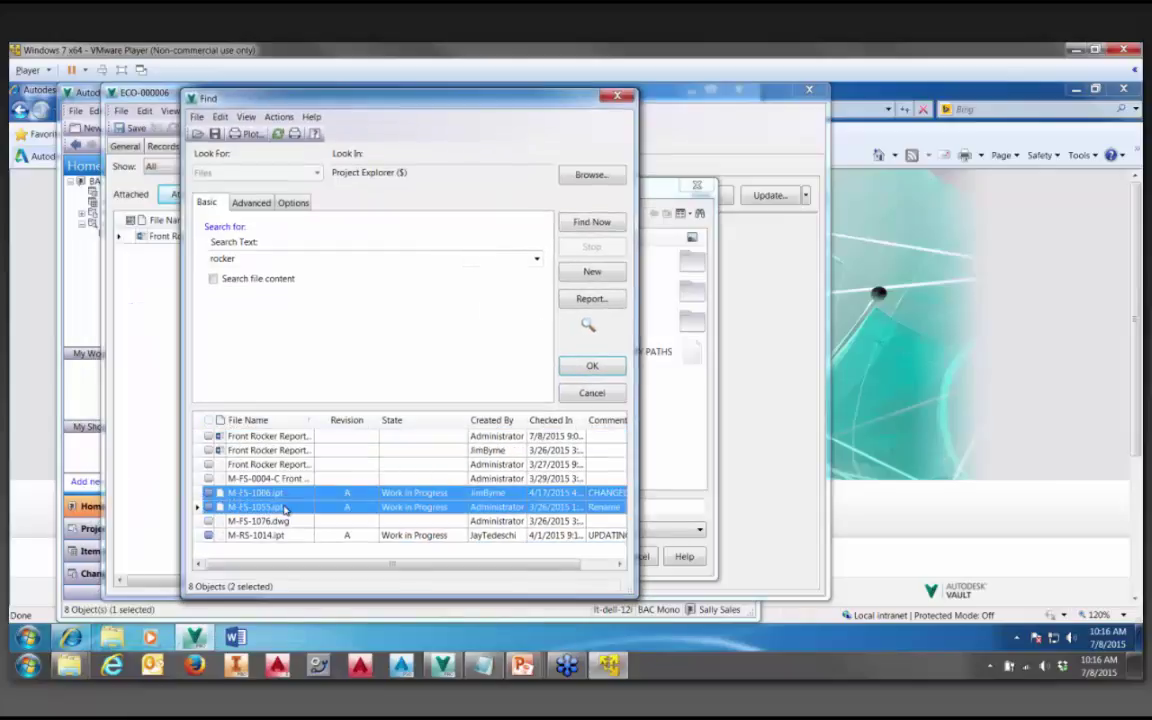
left_click(285, 521, "ctrl")
left_click(284, 536, "ctrl")
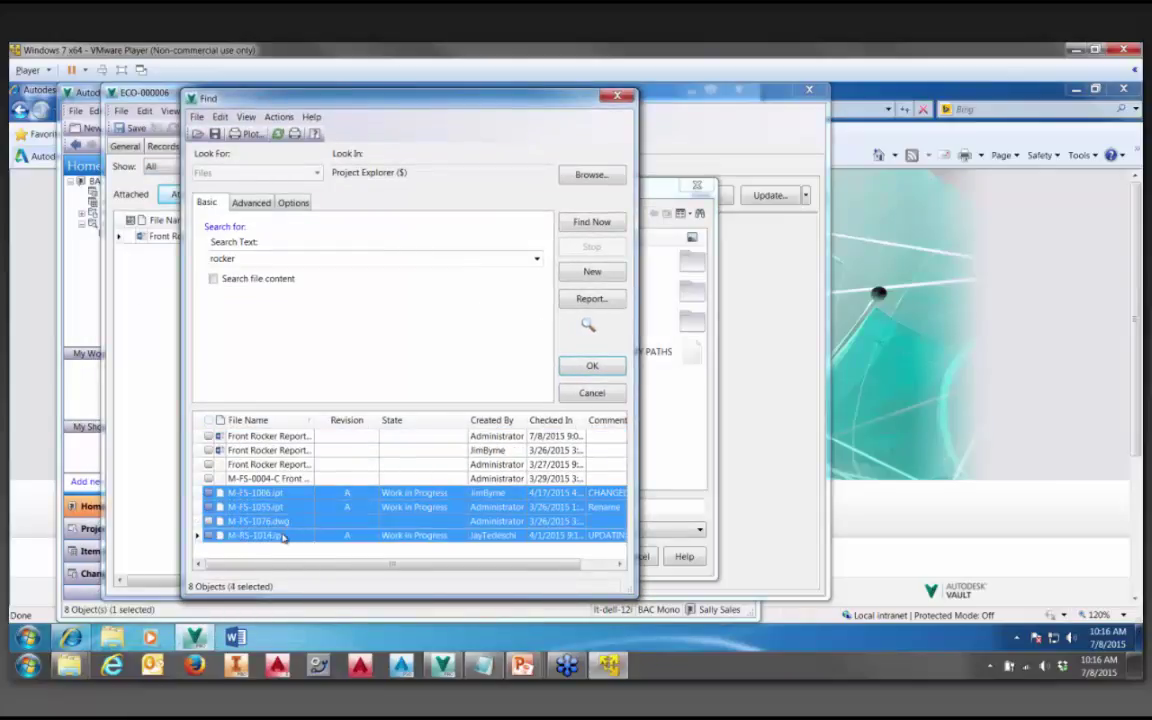
left_click(290, 466, "ctrl")
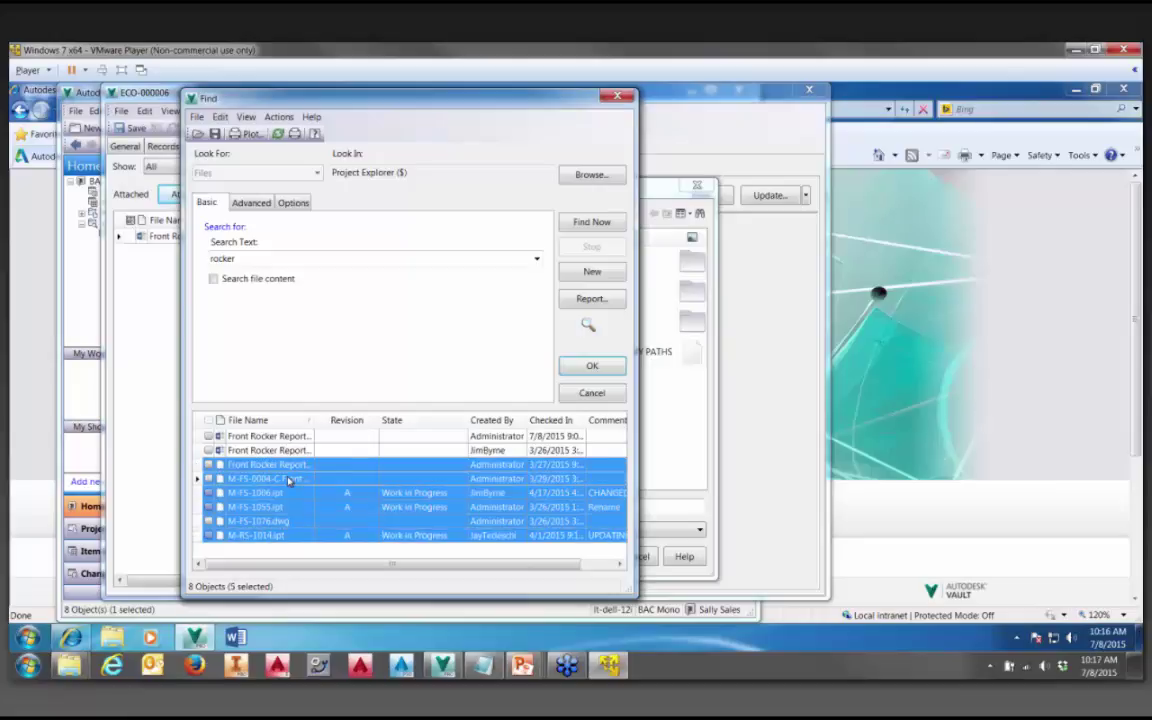
left_click(289, 479, "ctrl")
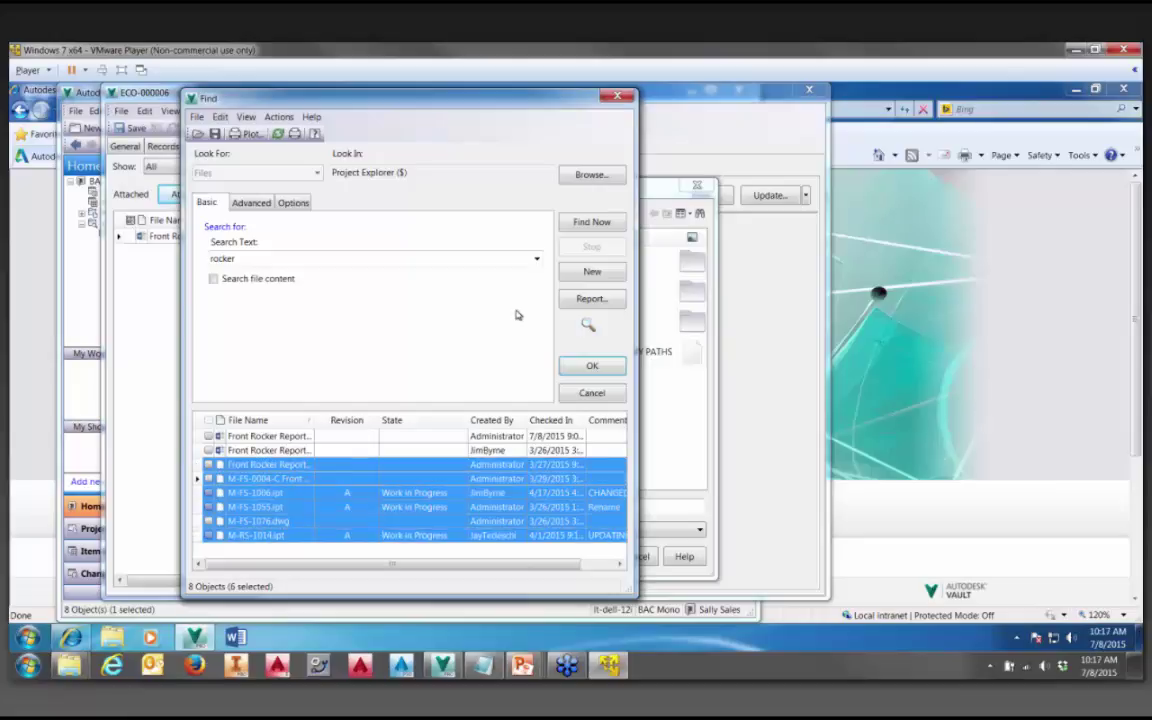
left_click(576, 372)
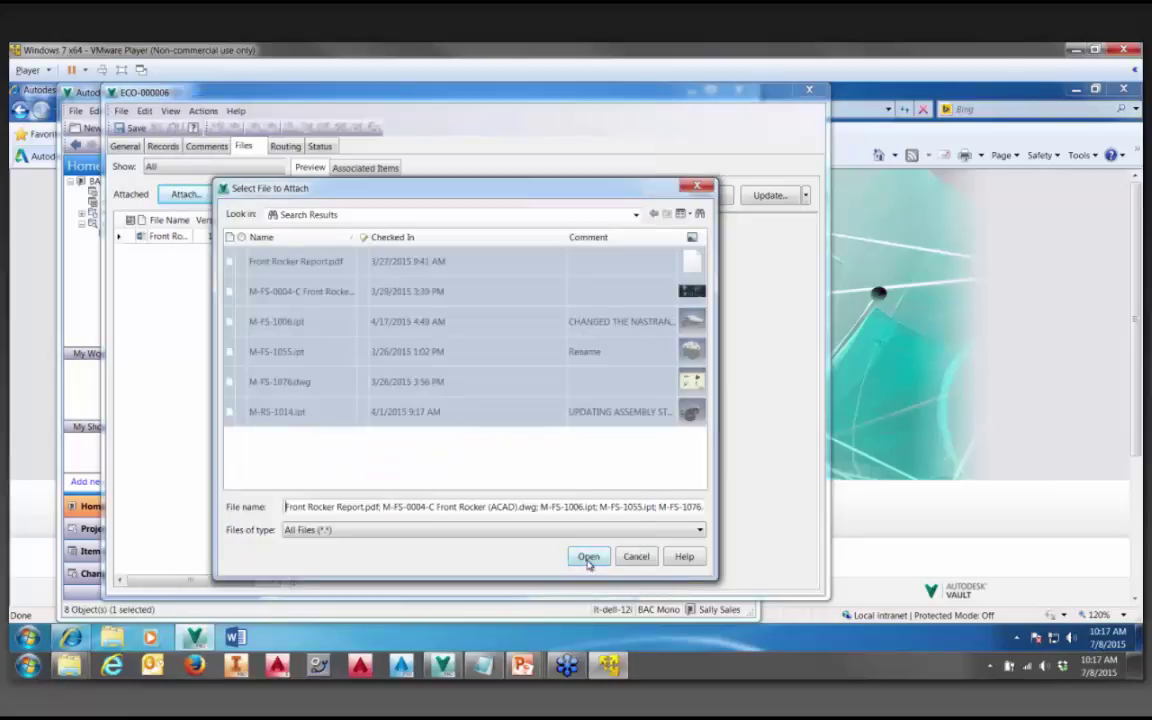
left_click(589, 555)
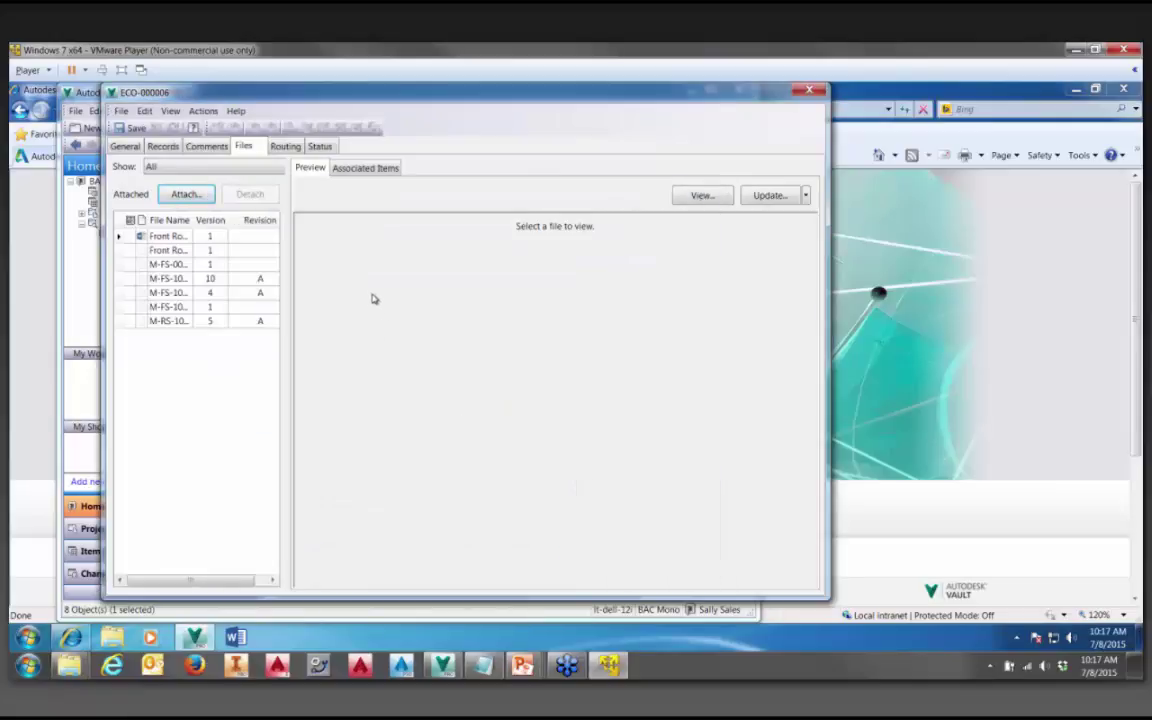
Preview the first attached file, then view ECO-000006's Status workflow diagram at Create
left_click(170, 236)
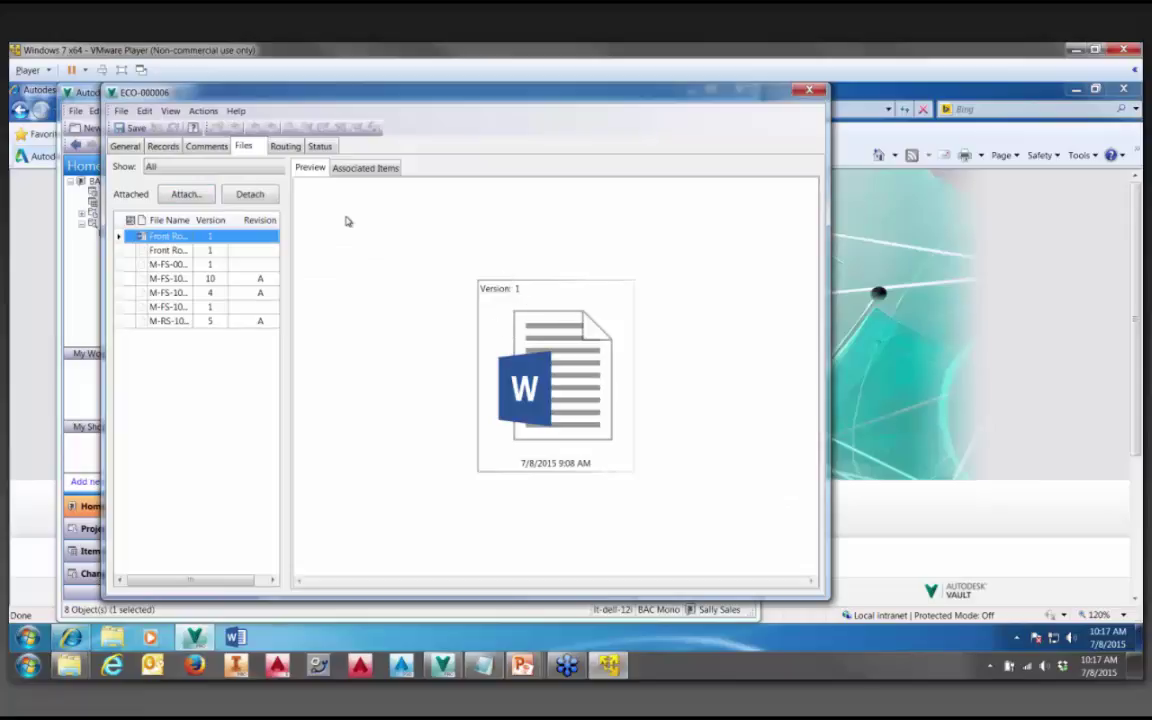
left_click(318, 147)
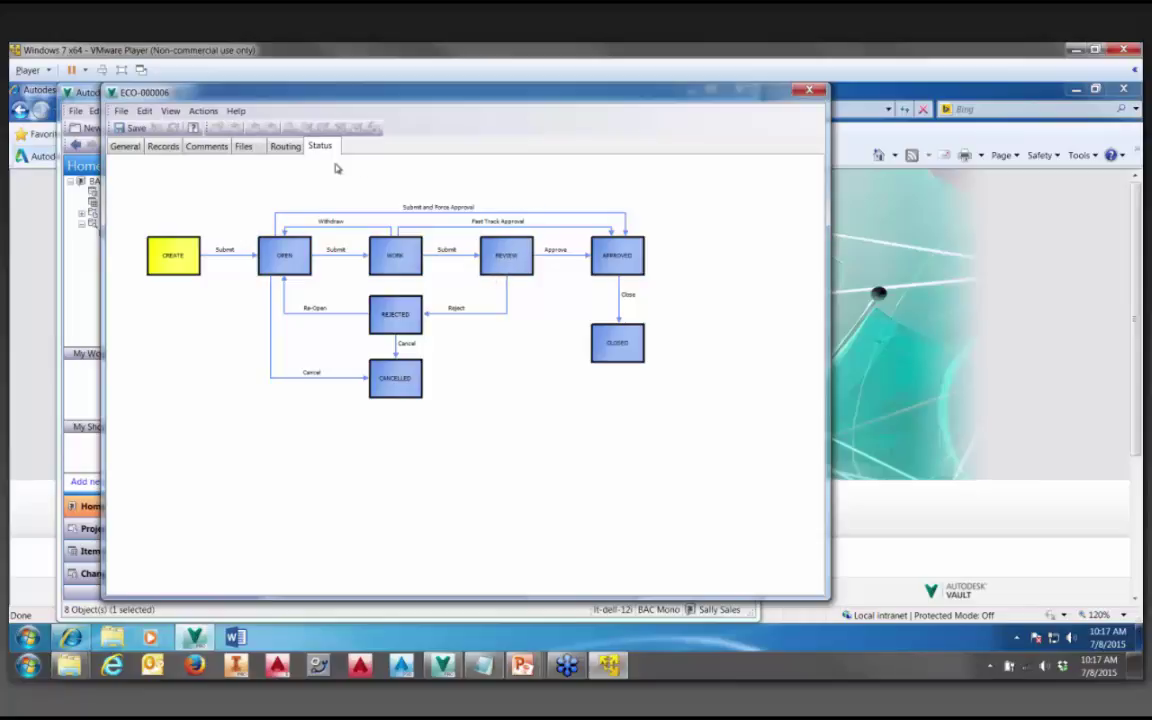
Save change order ECO-000006 in its Create state
left_click(130, 128)
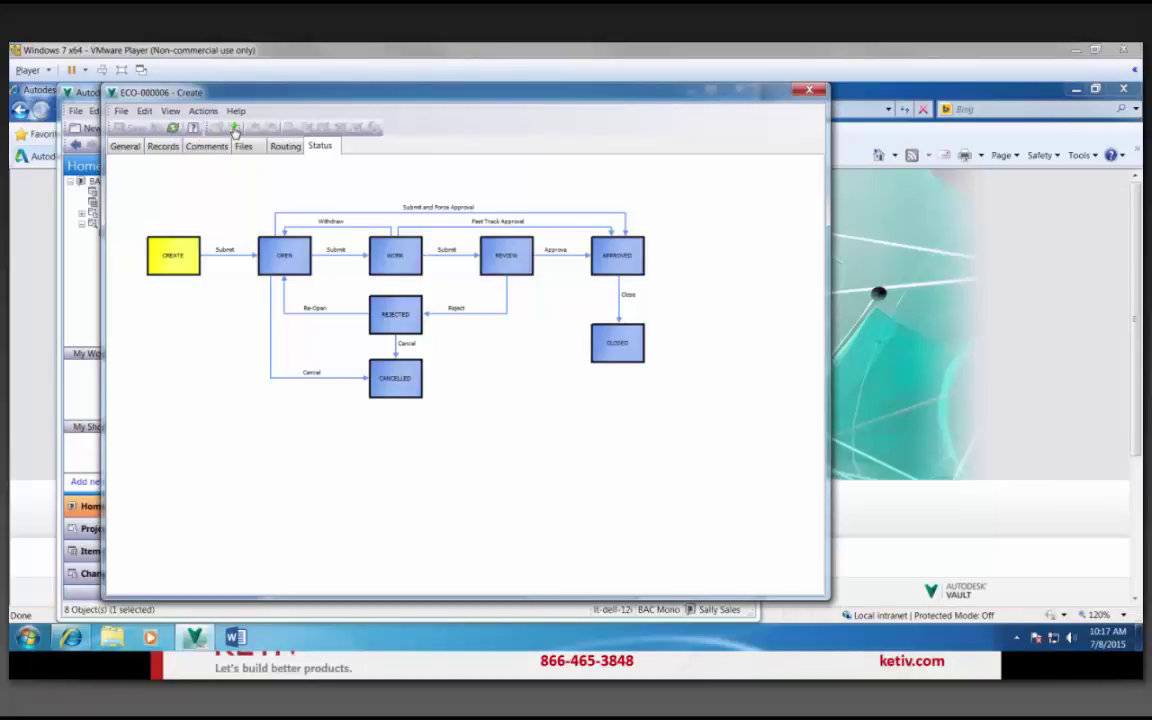
Submit ECO-000006 to Open, moving the Add Comment dialog aside before confirming
left_click(233, 128)
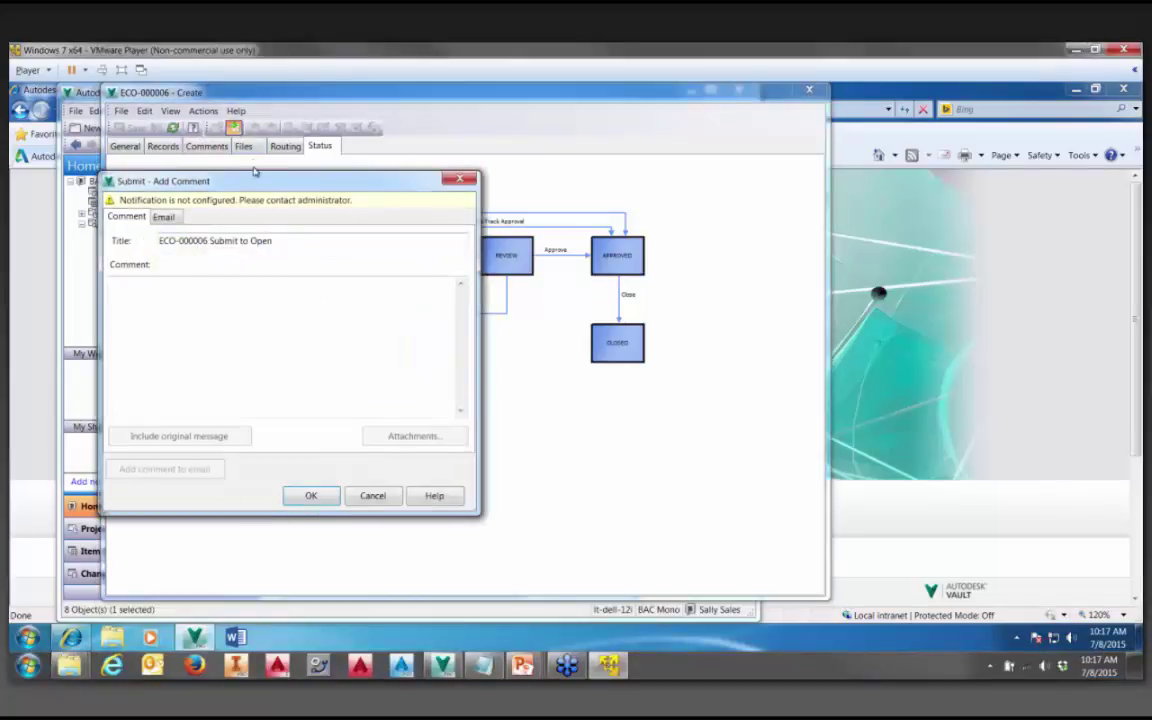
left_click_drag(226, 185, 336, 314)
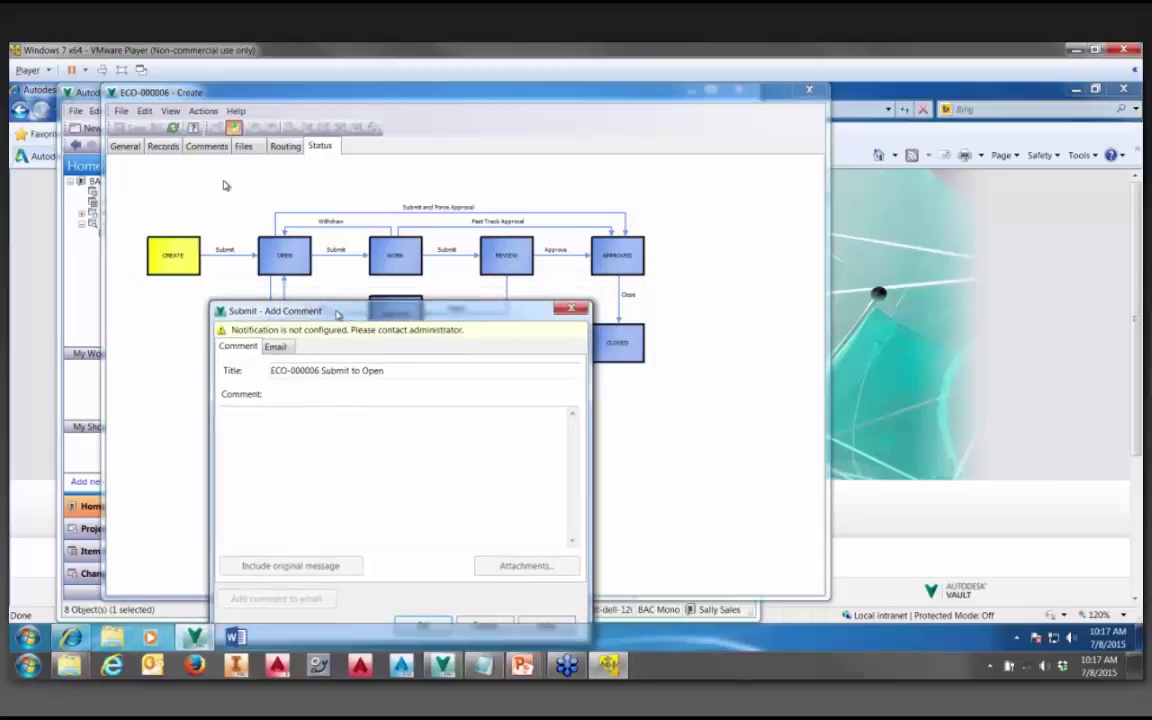
left_click(284, 331)
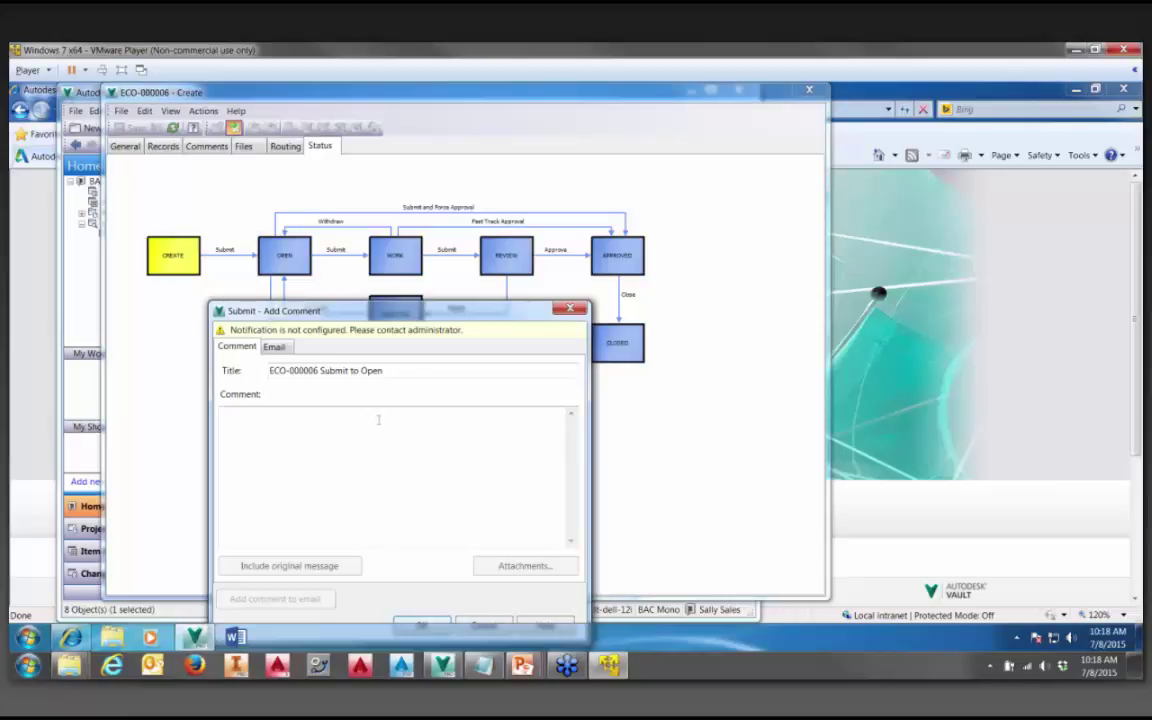
left_click_drag(387, 316, 504, 201)
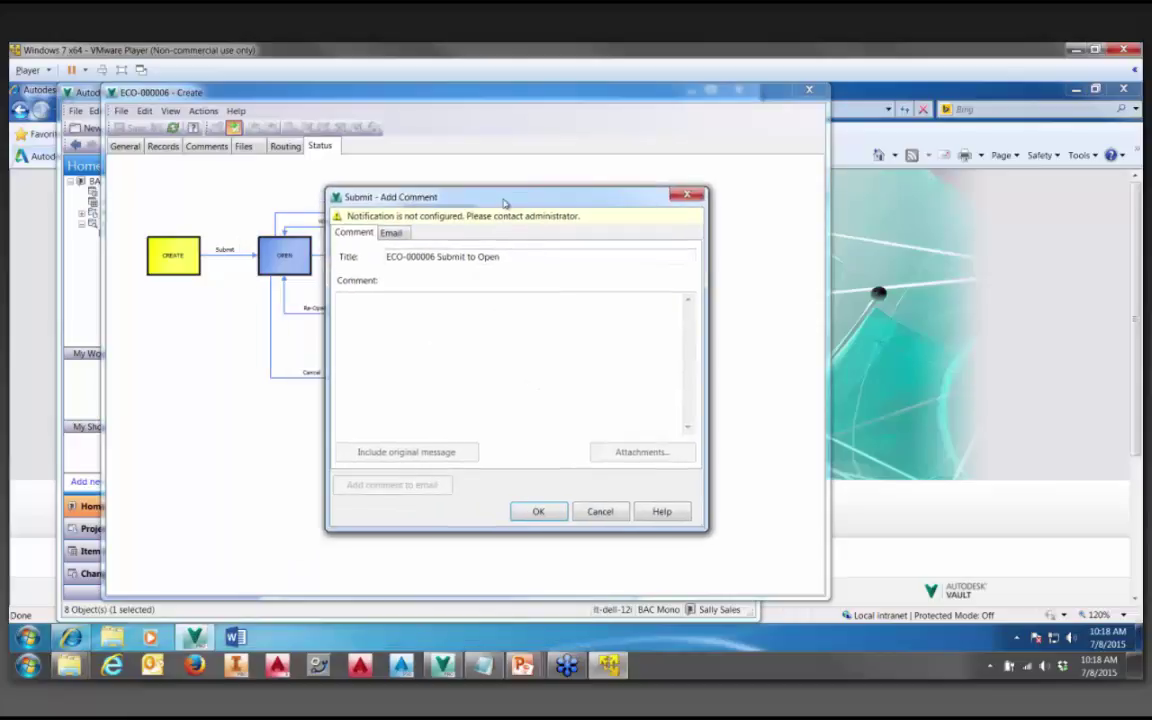
left_click(538, 513)
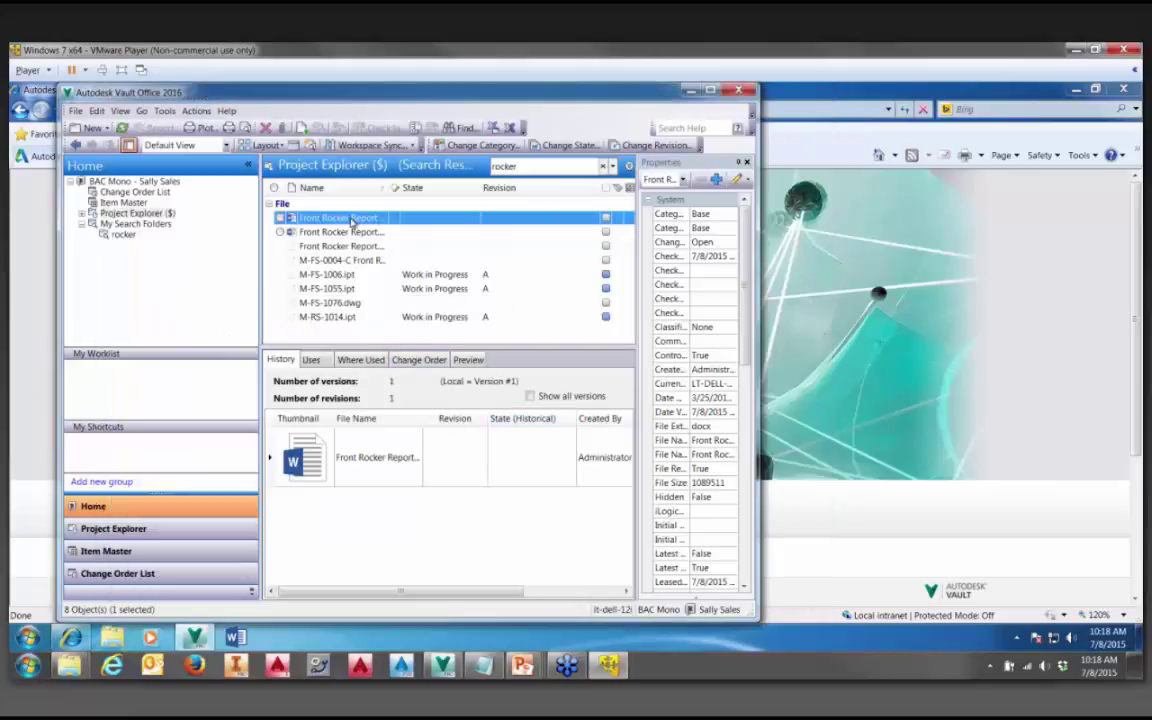
Show the Front Rocker Report's change orders, listing ECO-000006 as Open, due 7/8/2015
left_click(422, 360)
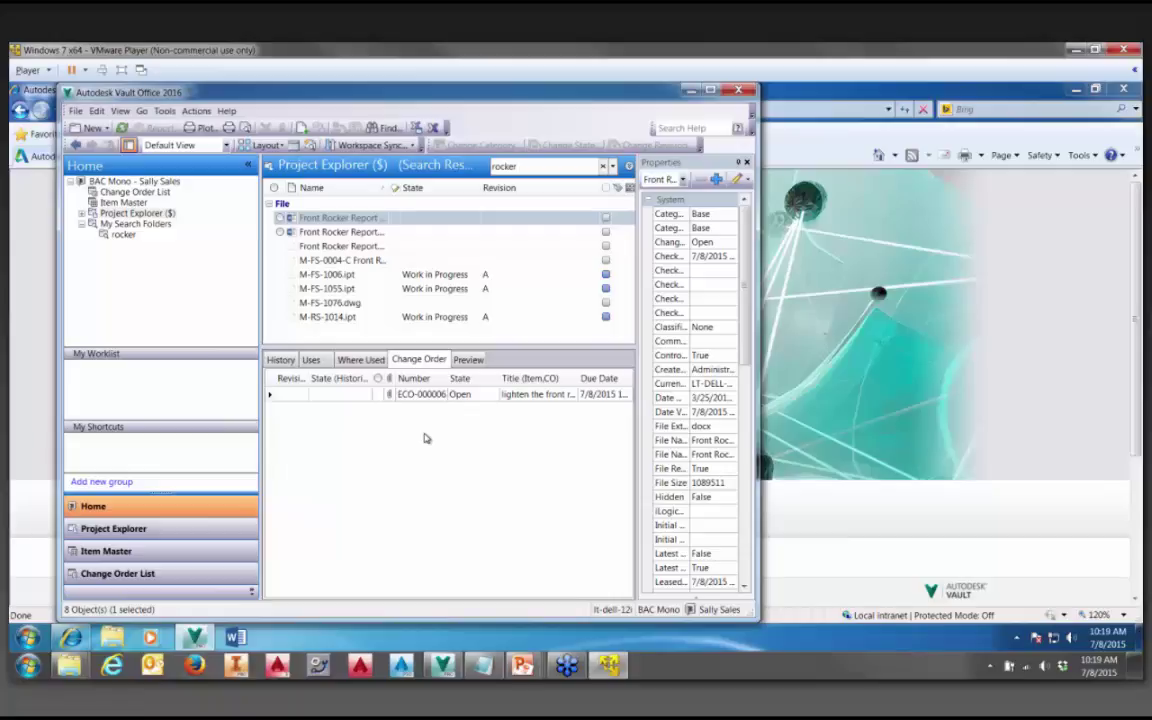
right_click(345, 220)
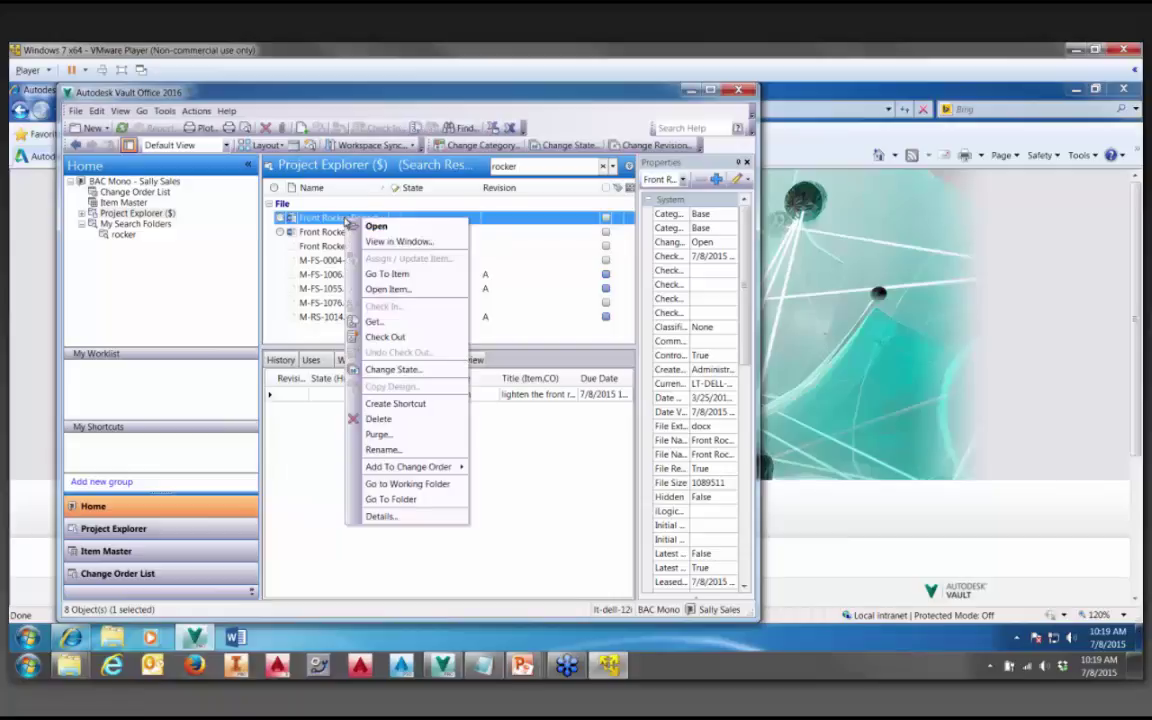
left_click(406, 372)
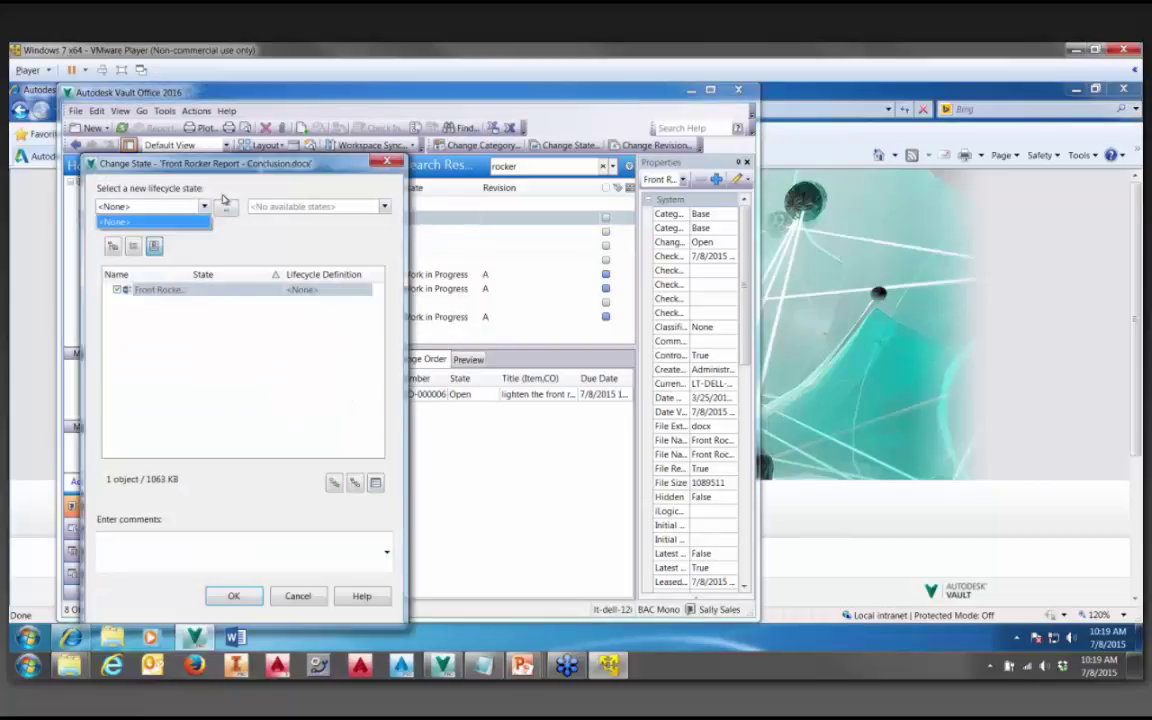
left_click(225, 205)
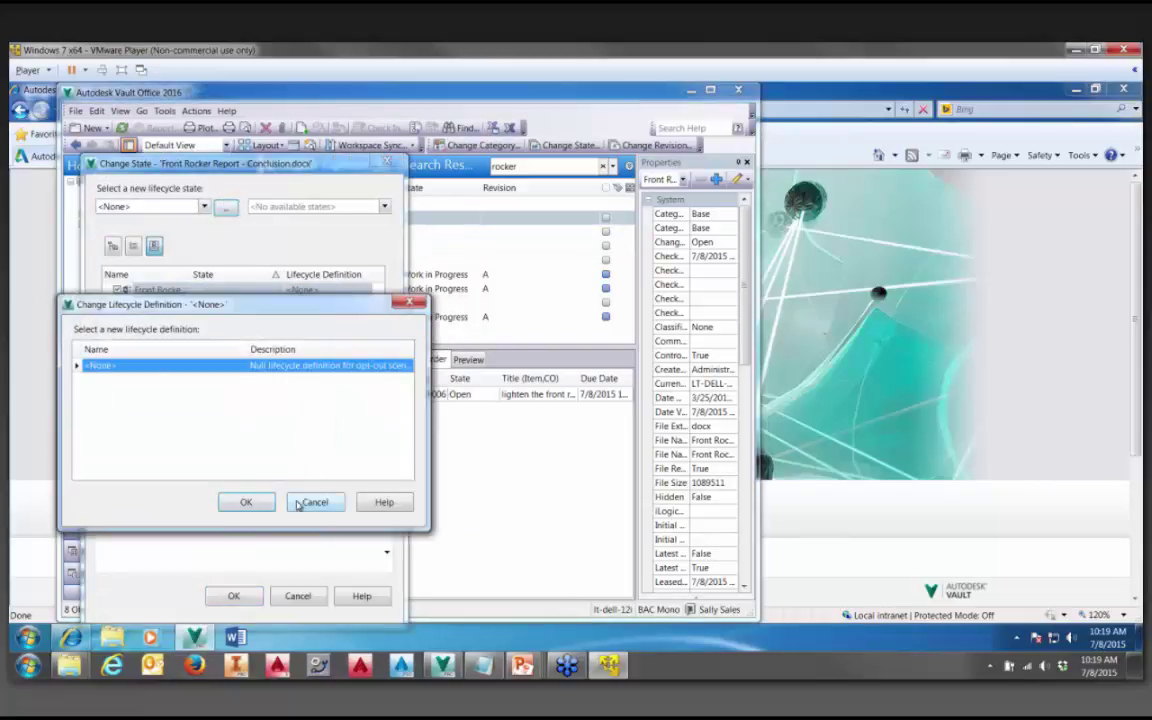
left_click(307, 497)
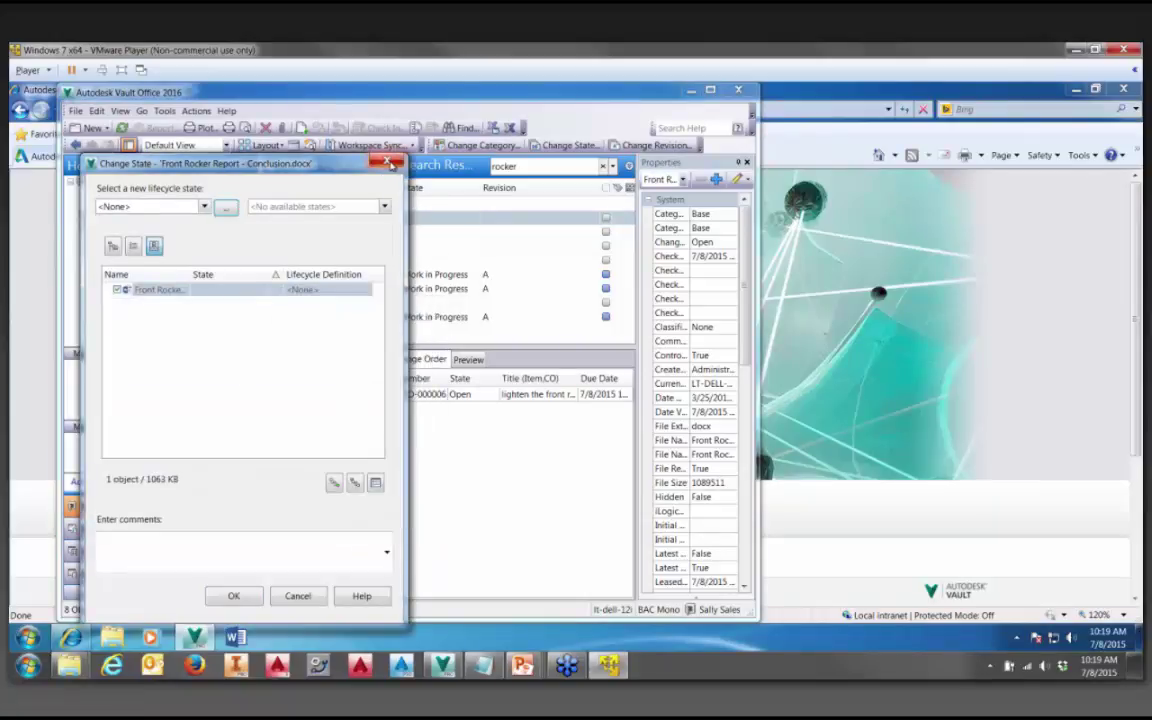
key("Escape")
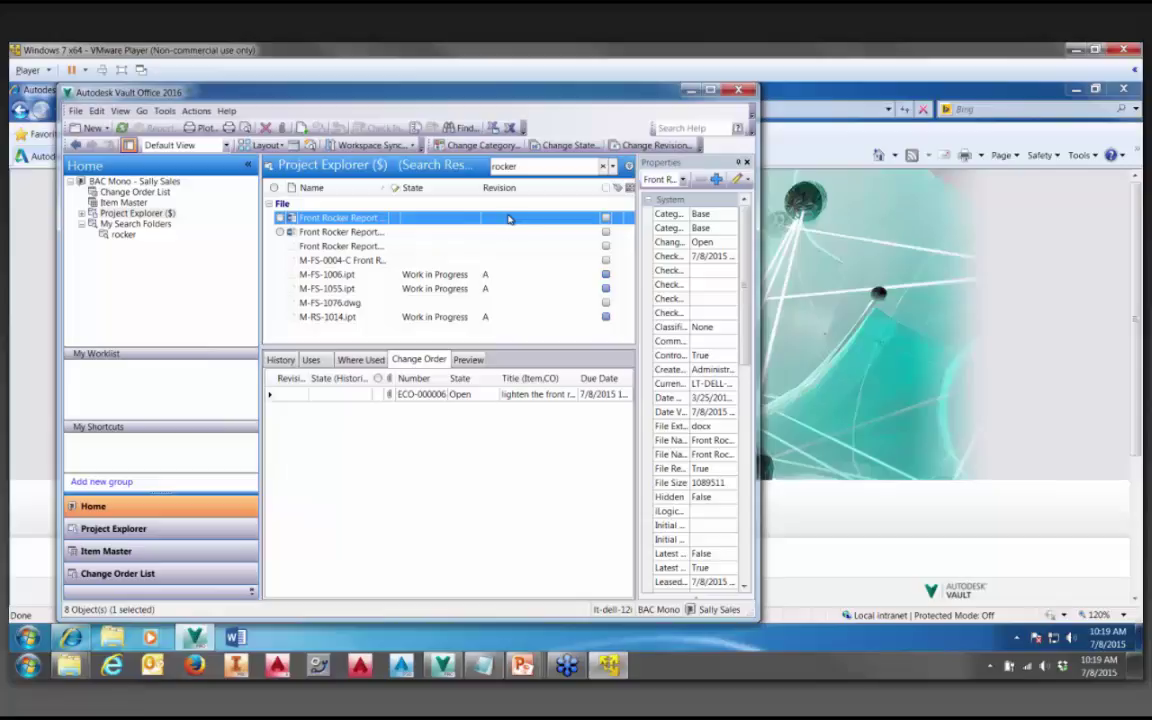
right_click(410, 396)
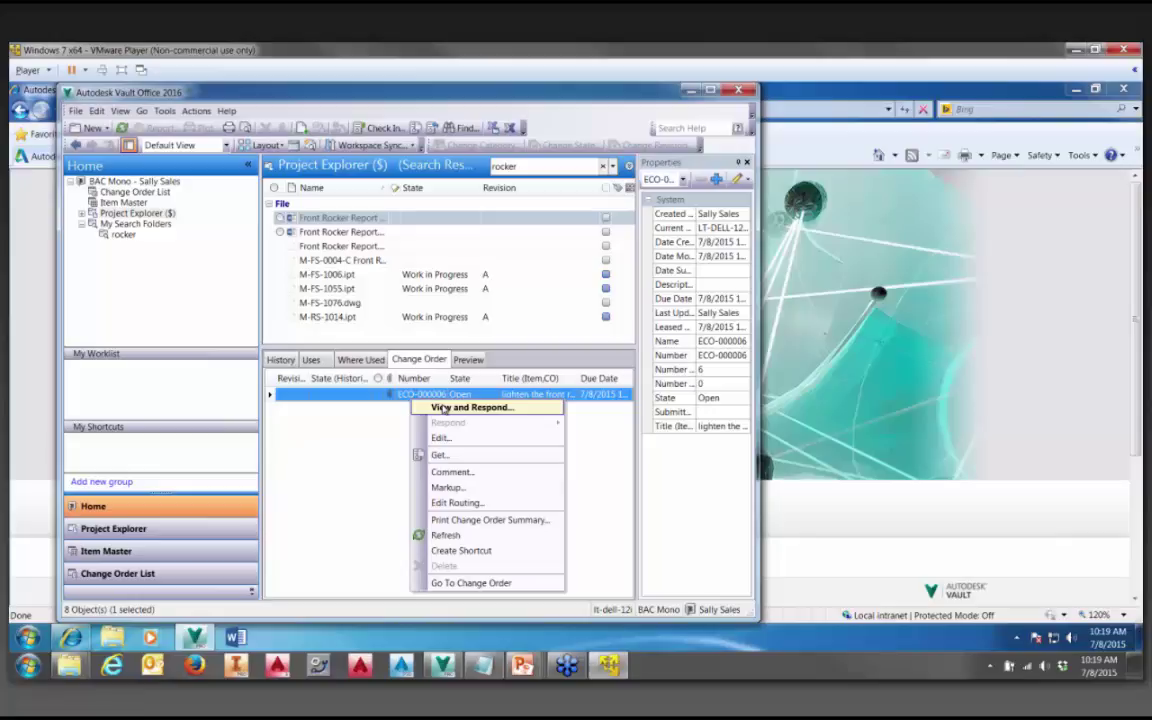
left_click(438, 438)
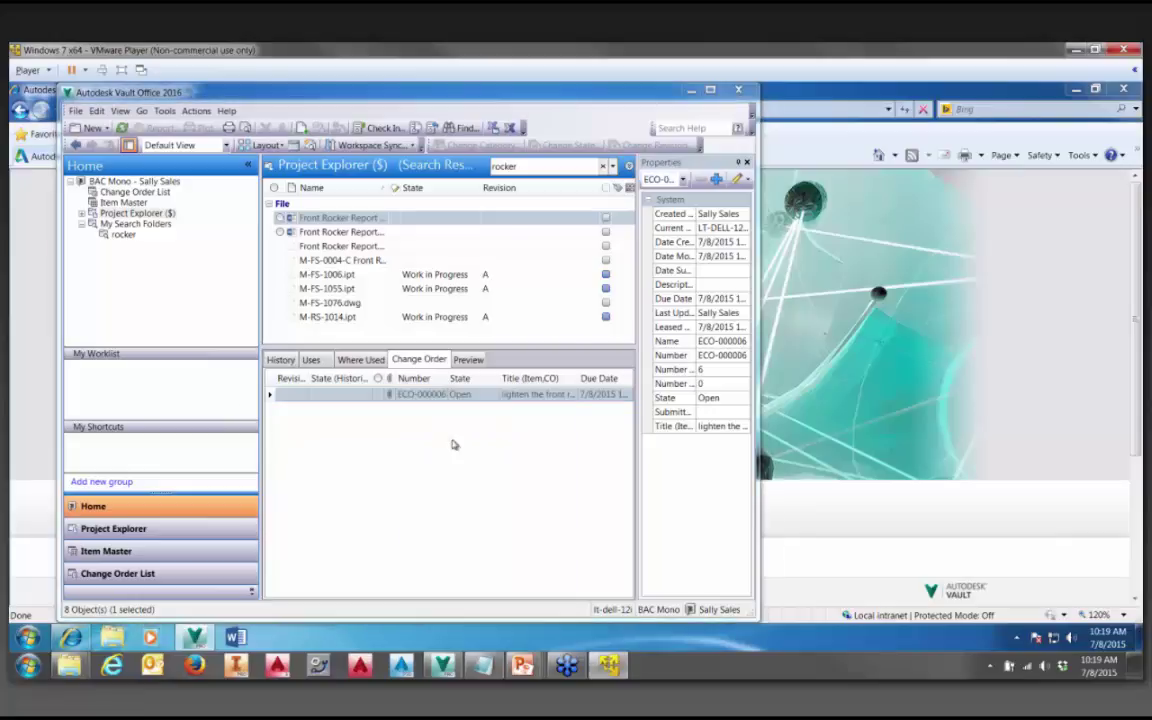
left_click(474, 344)
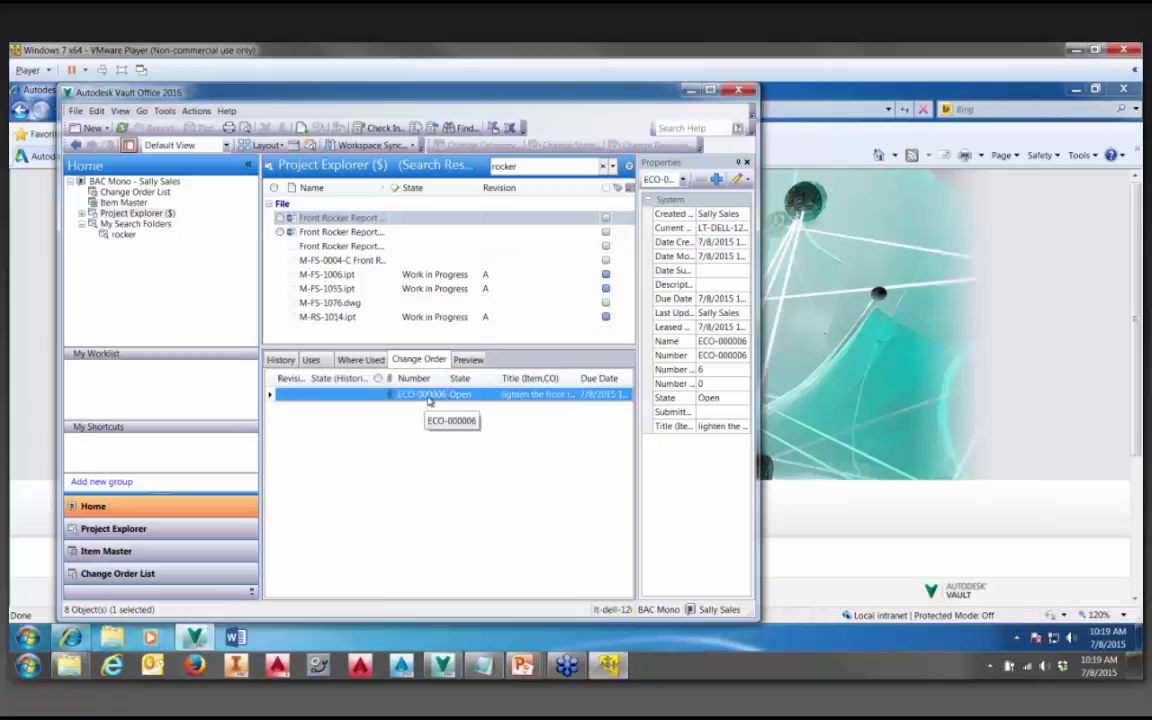
right_click(428, 398)
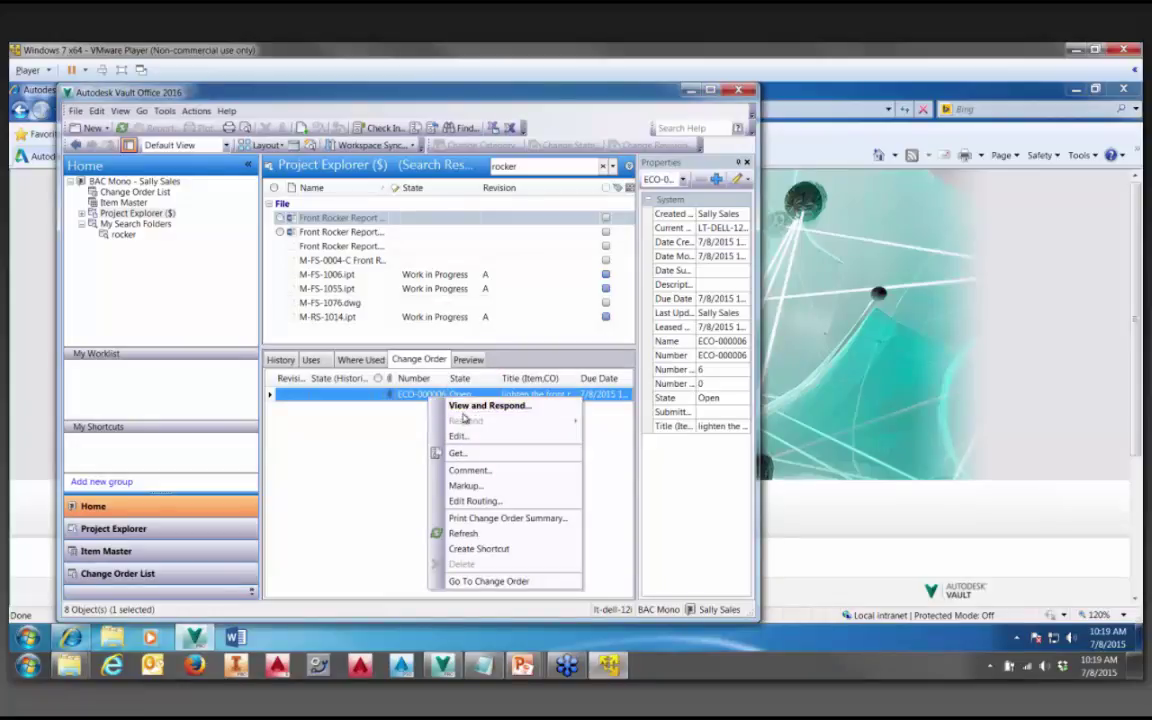
left_click(458, 437)
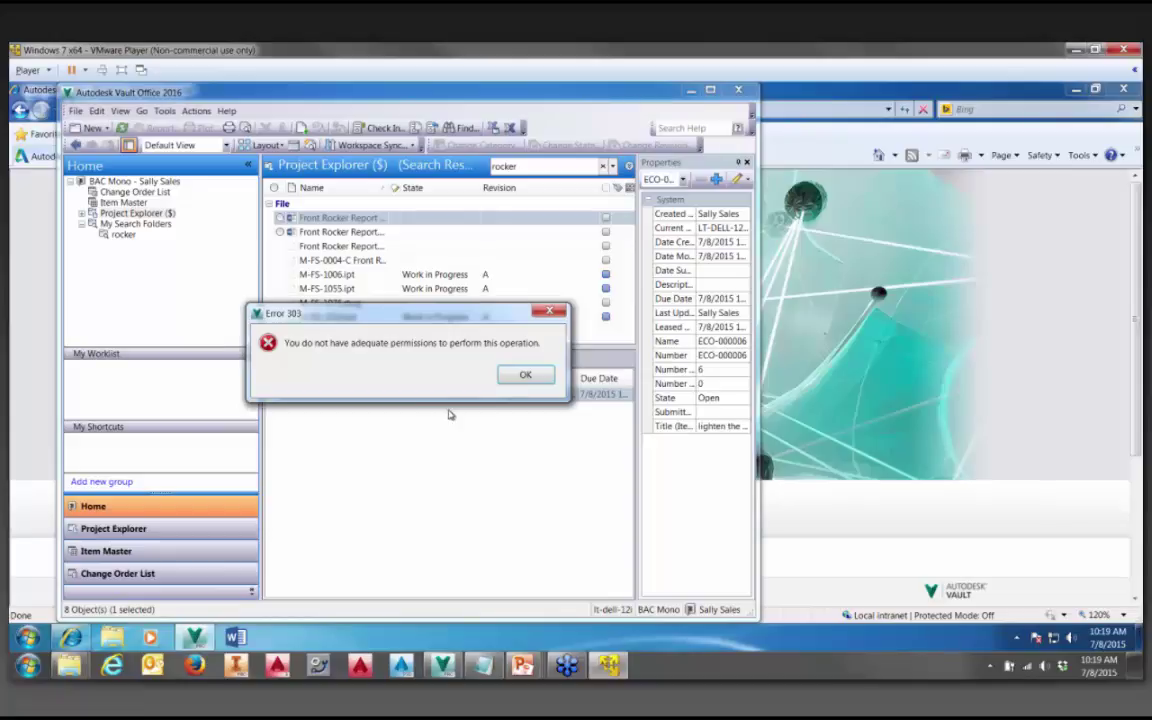
left_click(522, 377)
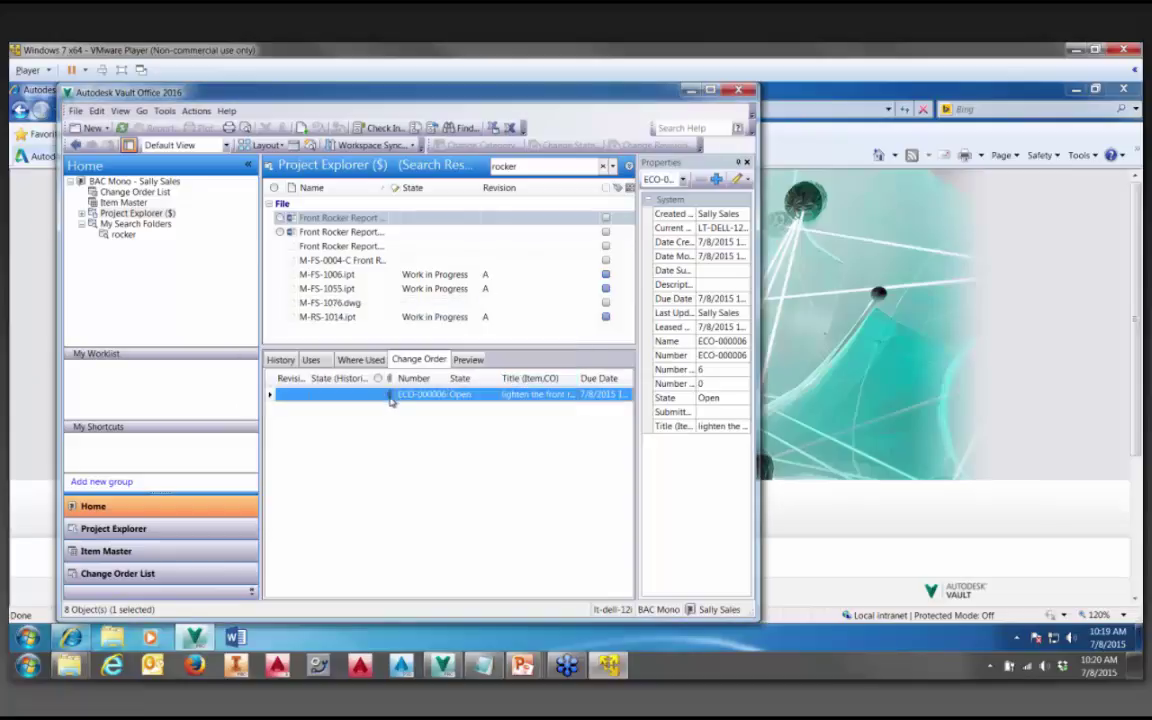